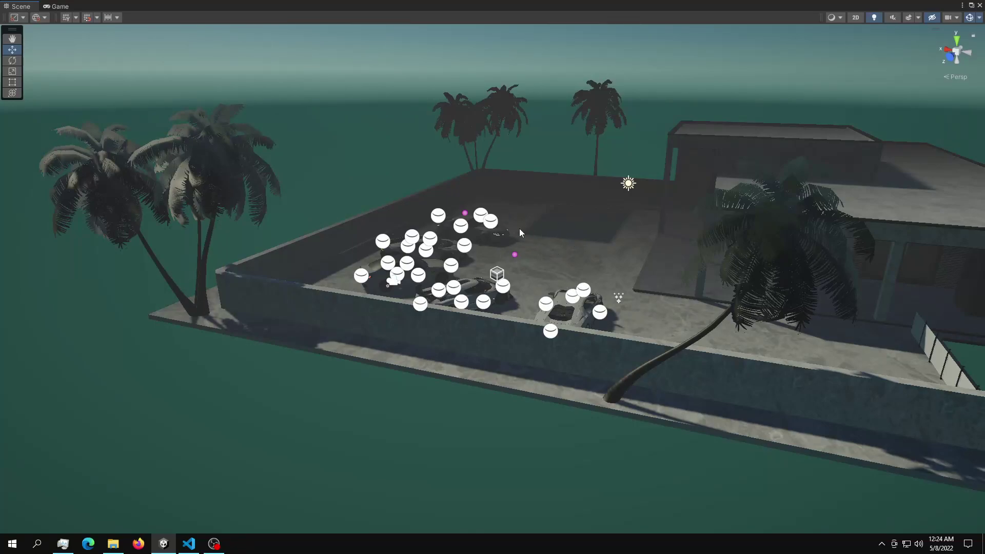
Step: Inspect the five white cars parked in the walled courtyard from several angles and distances
scroll(502, 245, up, 6)
alt+drag(515, 245, 394, 267)
middle_drag(454, 260, 513, 259)
alt+drag(513, 259, 488, 238)
right_drag(488, 238, 402, 241)
middle_drag(425, 241, 411, 253)
alt+drag(411, 253, 374, 239)
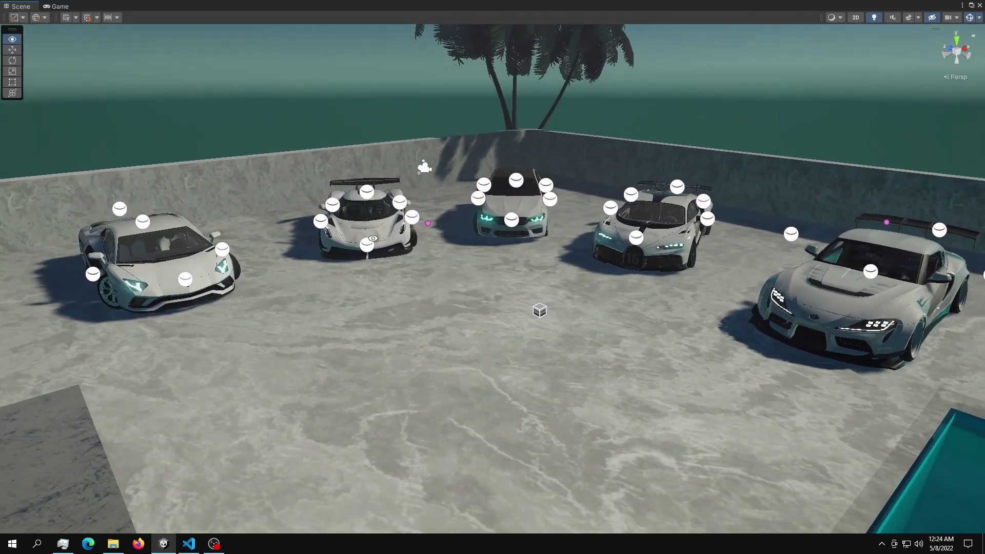
right_drag(293, 241, 434, 264)
middle_drag(441, 264, 464, 243)
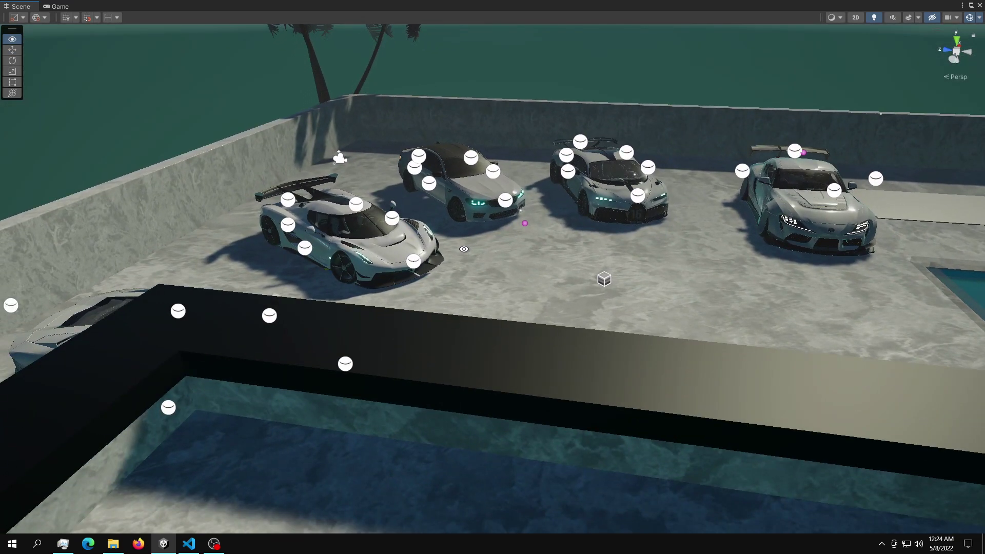
alt+drag(446, 246, 441, 279)
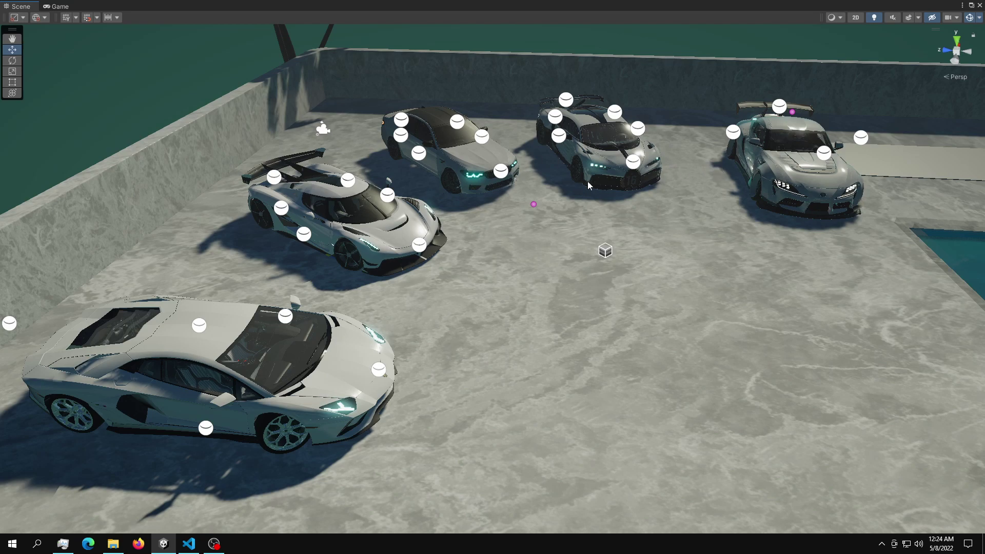
alt+drag(424, 306, 460, 279)
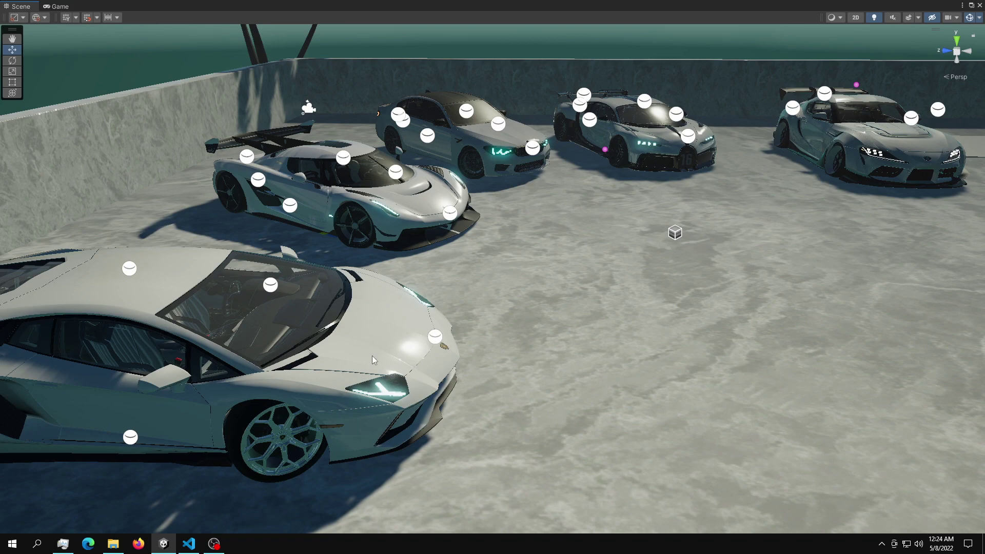
scroll(267, 256, up, 2)
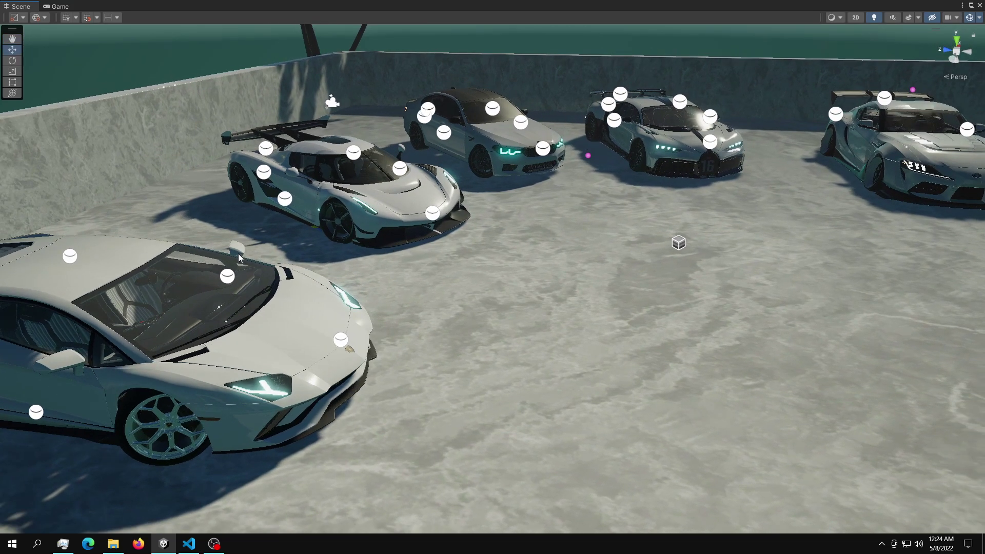
scroll(198, 256, down, 2)
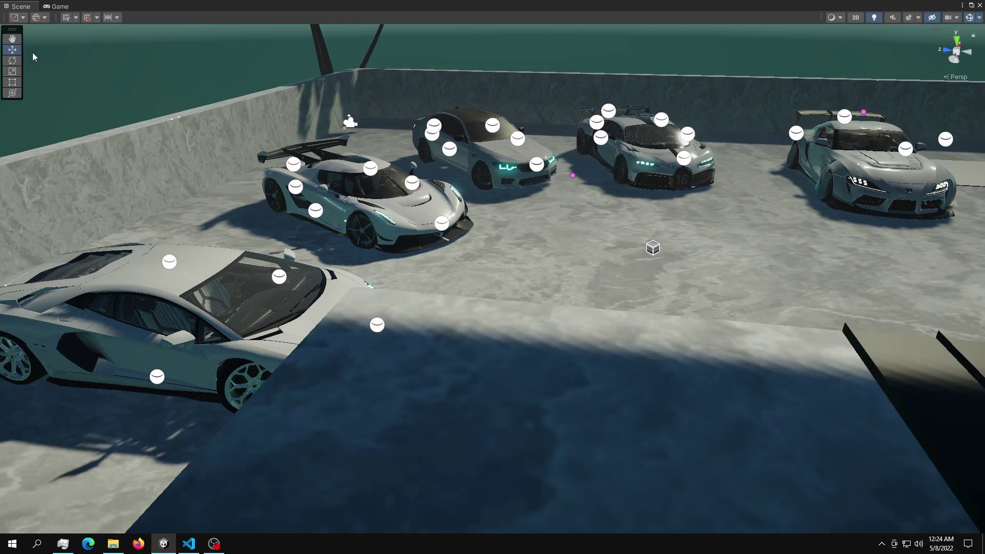
Step: Restore the maximized Scene view to a smaller floating window and place it beside the main editor's Inspector
drag(170, 6, 183, 15)
drag(183, 14, 429, 62)
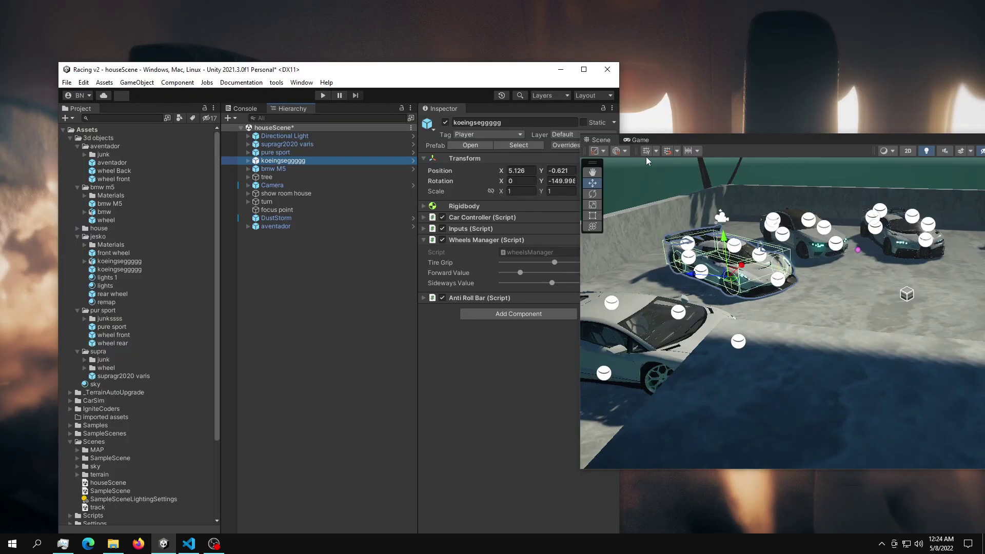
drag(671, 141, 725, 134)
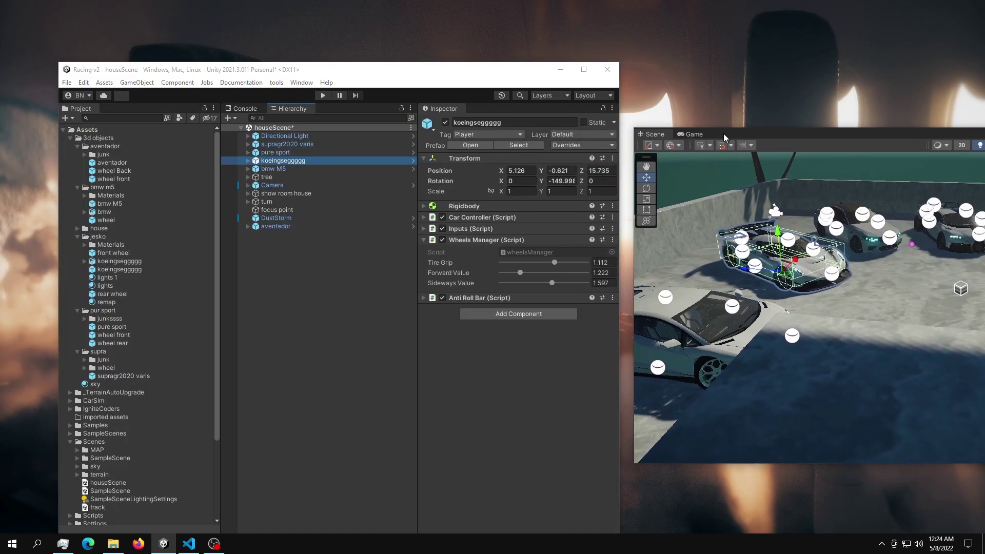
Step: Examine the koeingseggggg's Car Controller settings, checking the Drive options and an enlarged view of the Engine Power curve
click(477, 217)
click(531, 239)
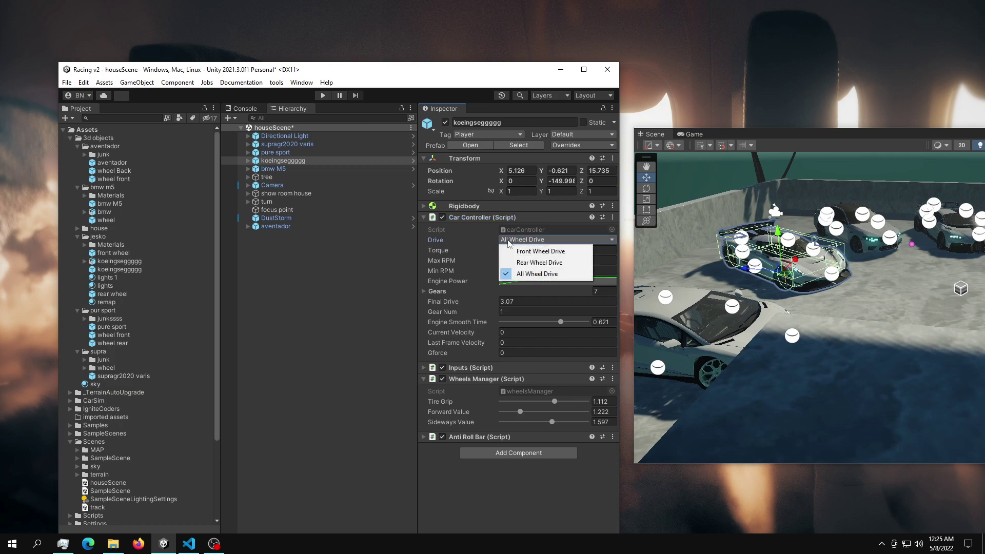
click(459, 262)
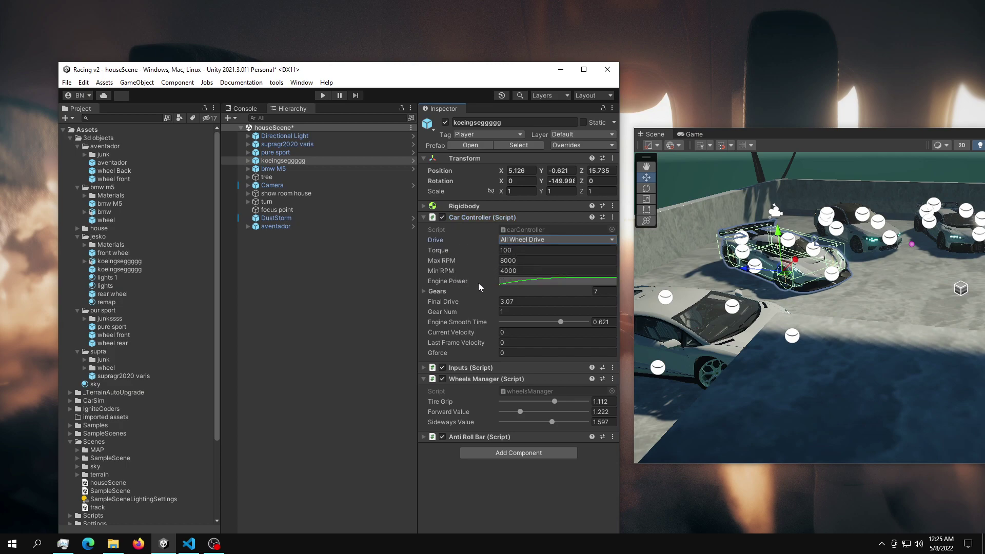
click(536, 282)
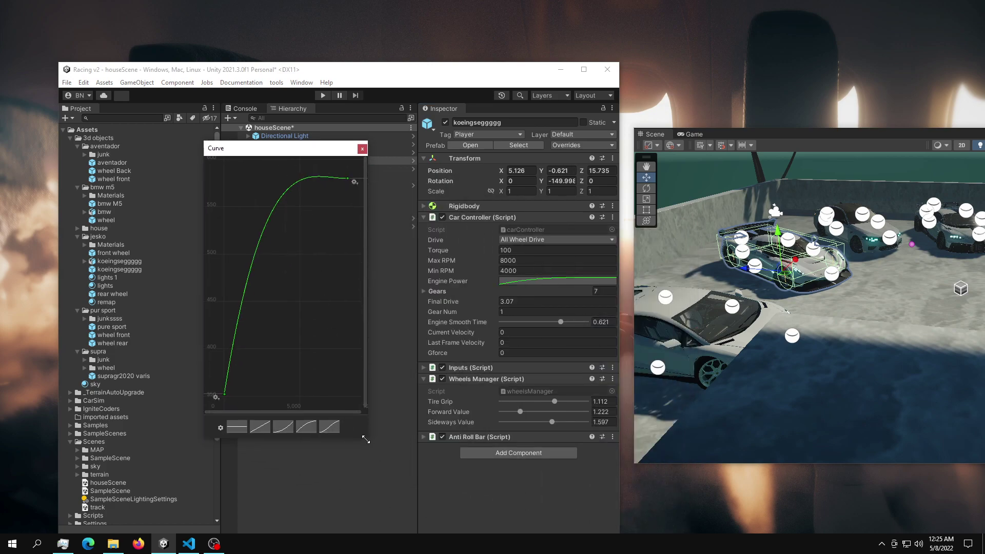
drag(366, 439, 709, 487)
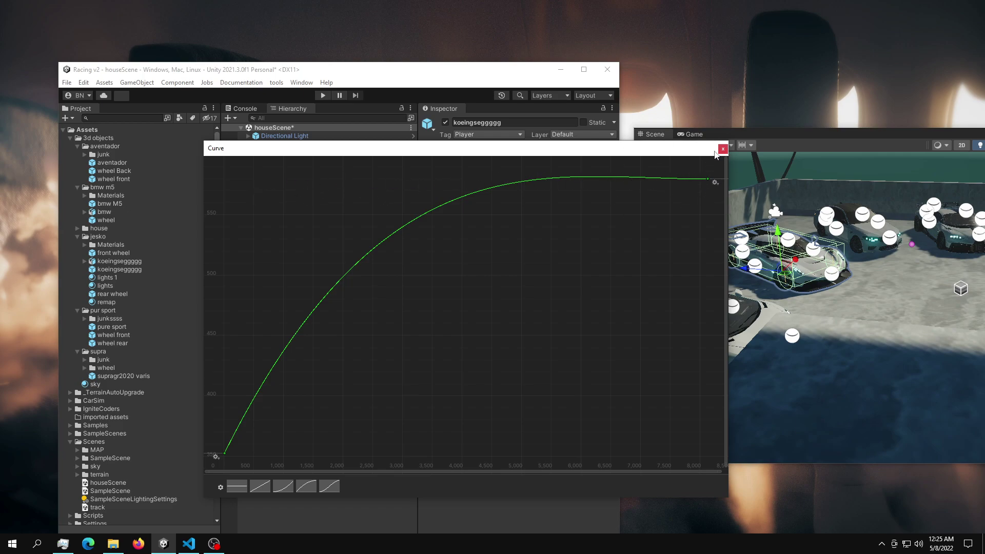
click(723, 149)
Step: Review the koeingseggggg's Gears and Gforce fields and its Inputs script, then collapse the Car Controller and Inputs components
click(447, 295)
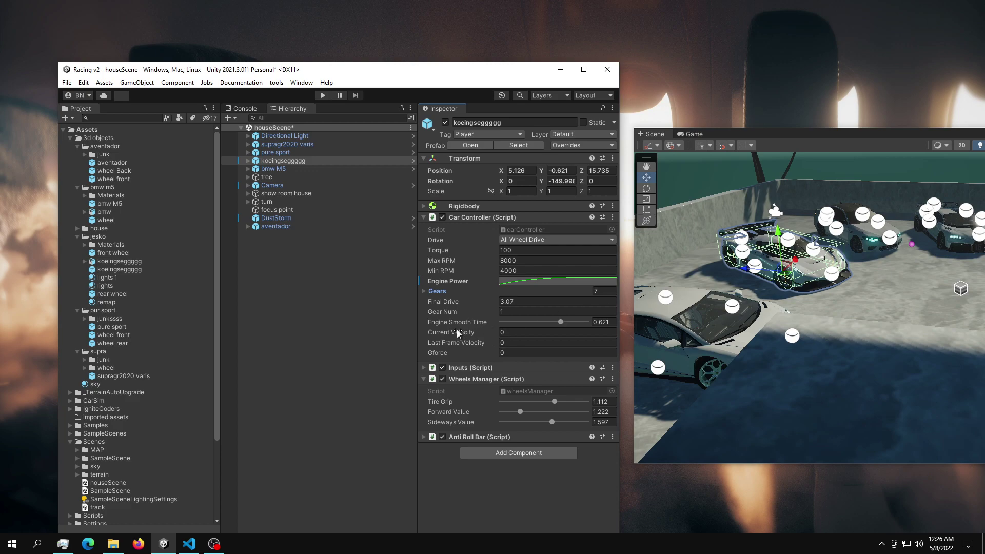
click(439, 353)
drag(527, 355, 470, 350)
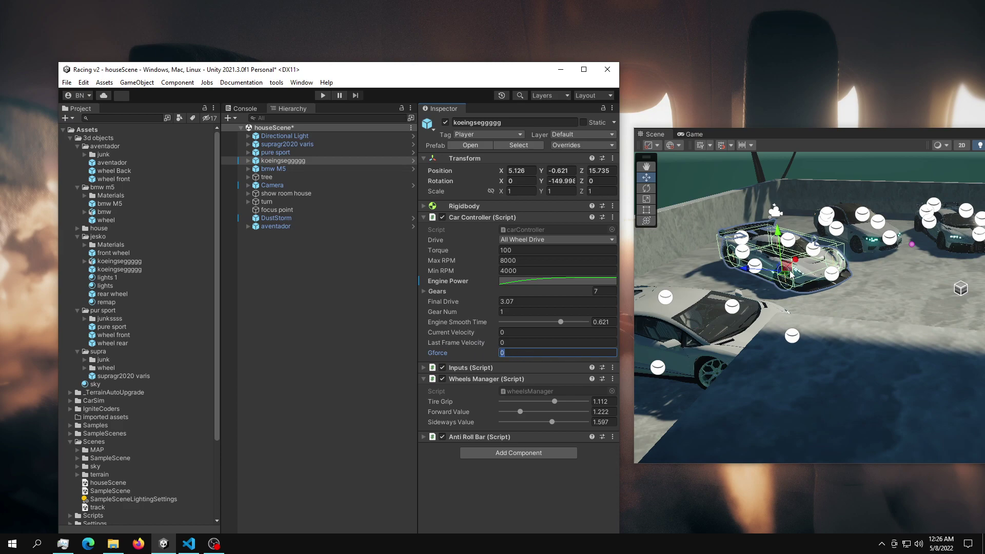
middle_drag(761, 295, 761, 277)
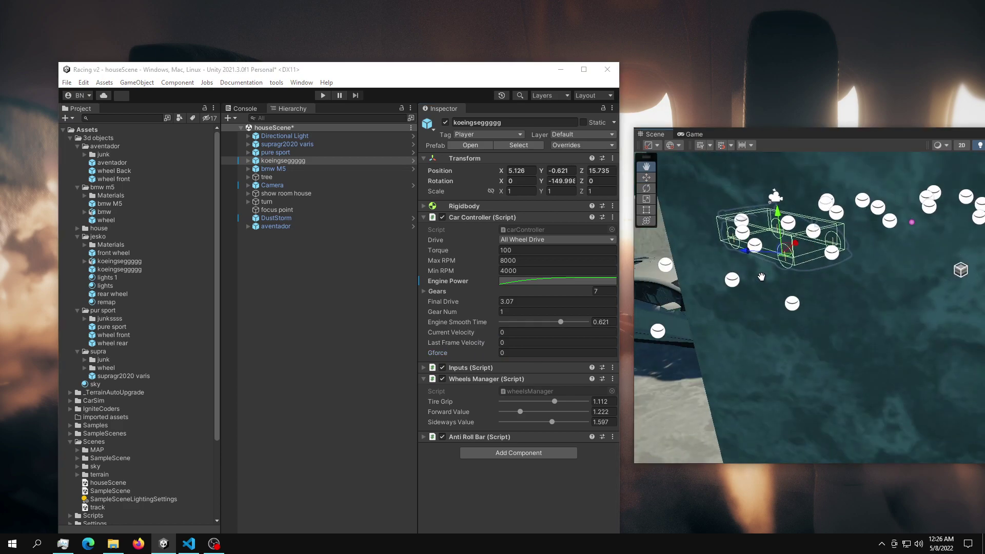
click(498, 366)
click(476, 218)
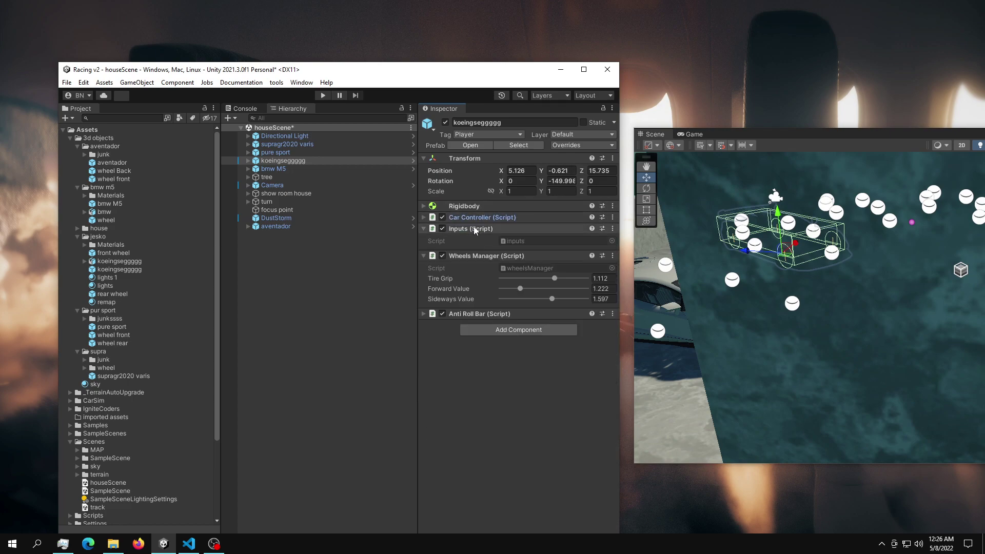
click(472, 229)
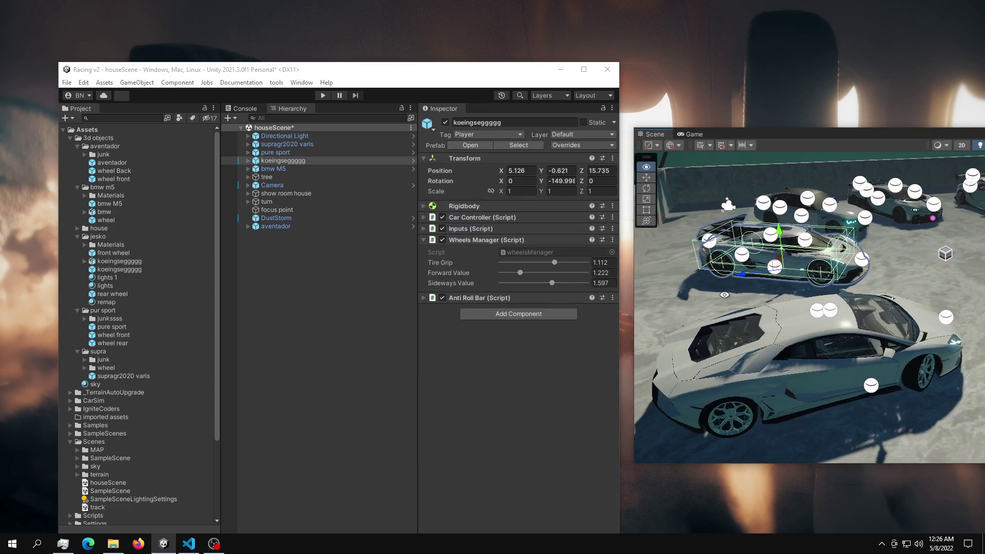
Step: Review the Wheels Manager sliders and the Anti Roll Bar settings on the koeingseggggg, leaving both components collapsed
drag(552, 286, 552, 287)
key(ctrl+z)
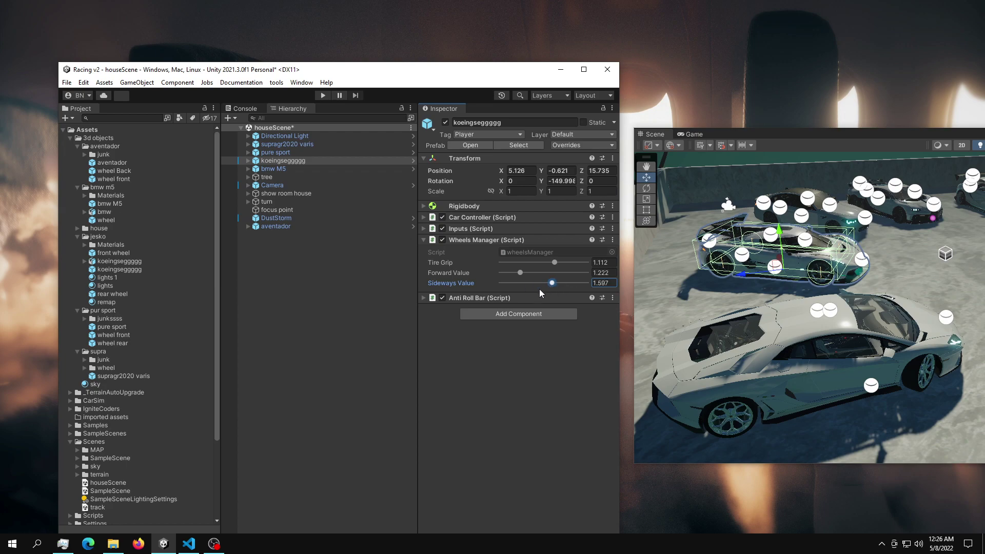
mouse_move(555, 263)
mouse_down()
mouse_move(545, 265)
mouse_move(555, 263)
mouse_up()
click(486, 239)
click(479, 251)
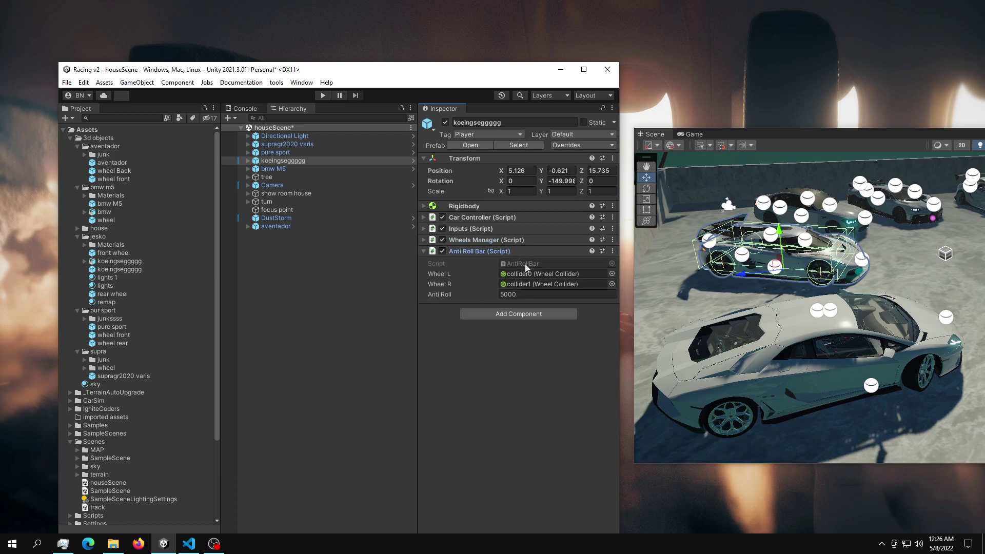
click(480, 255)
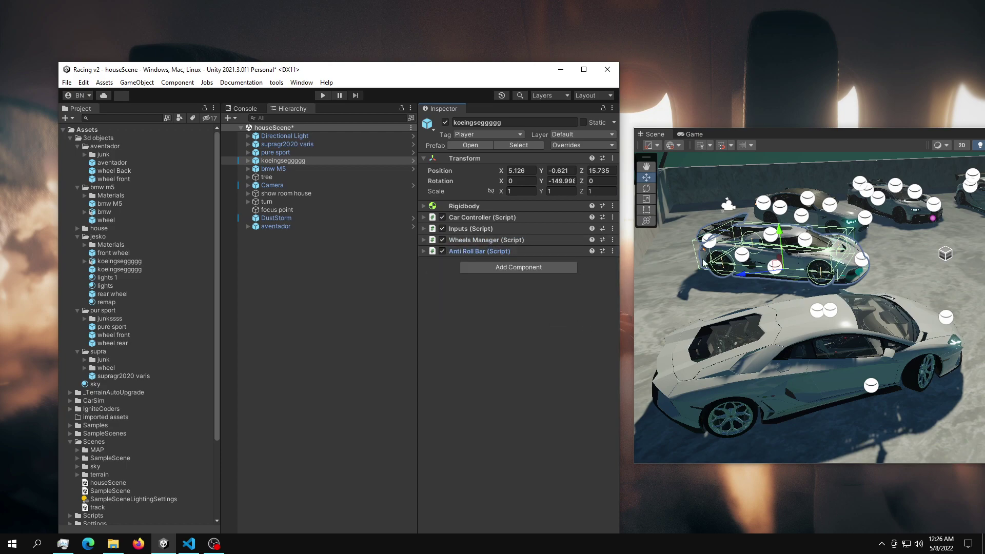
Step: Open the custom vehicle tool's editorScript window
alt+drag(768, 265, 662, 259)
middle_drag(772, 225, 787, 284)
alt+drag(787, 283, 672, 274)
middle_drag(672, 275, 697, 304)
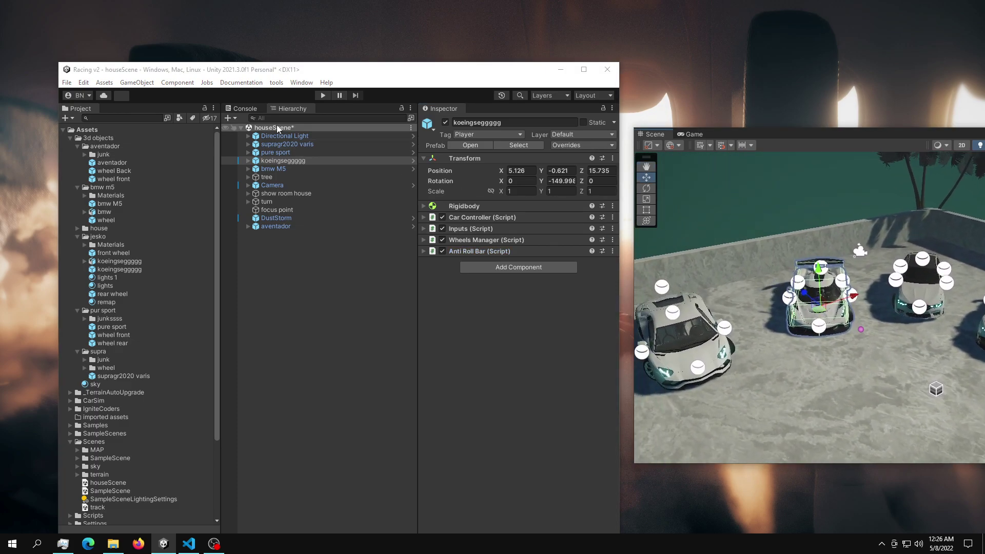
click(302, 83)
mouse_move(277, 83)
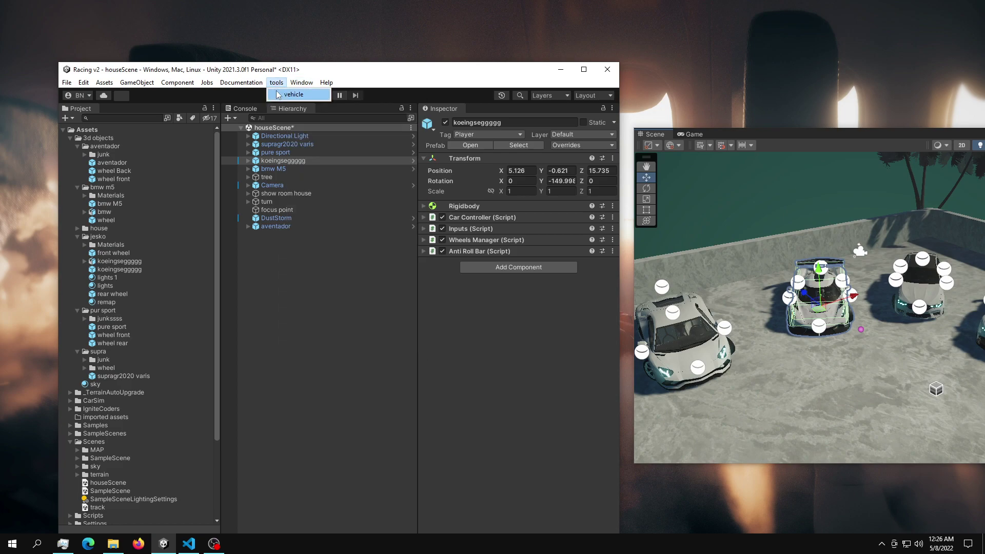
click(315, 98)
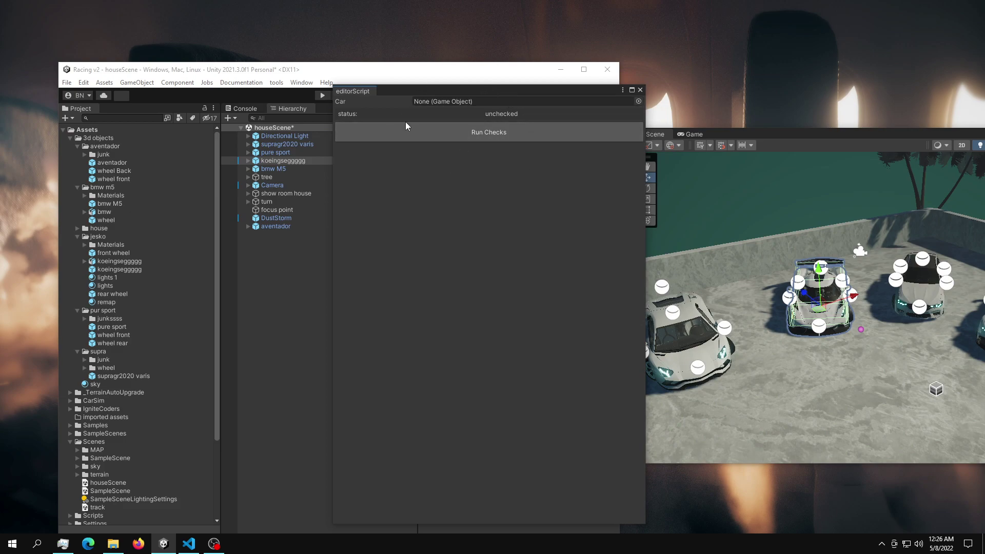
drag(360, 70, 433, 78)
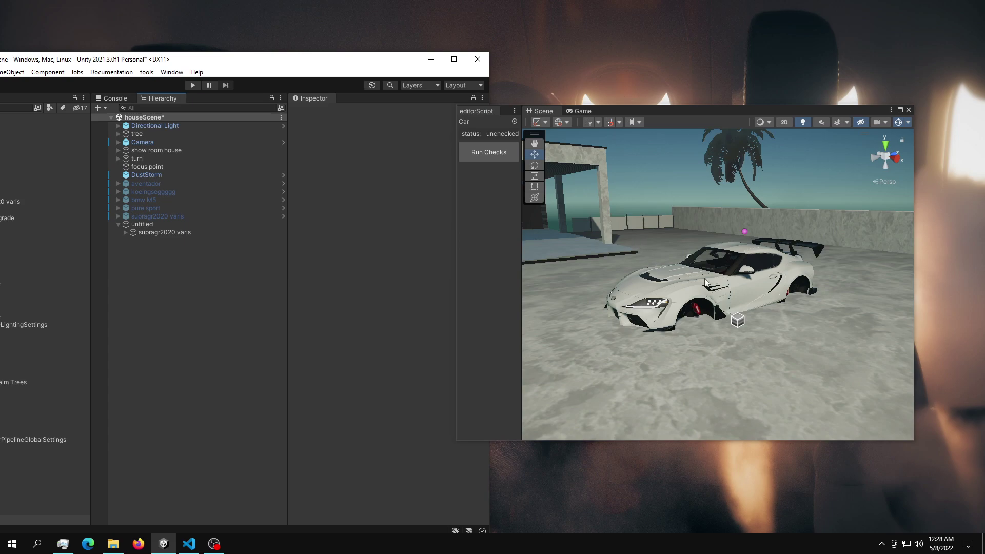
Step: Raise the untitled car object above the ground to a Y position of 0.6
alt+drag(705, 279, 671, 287)
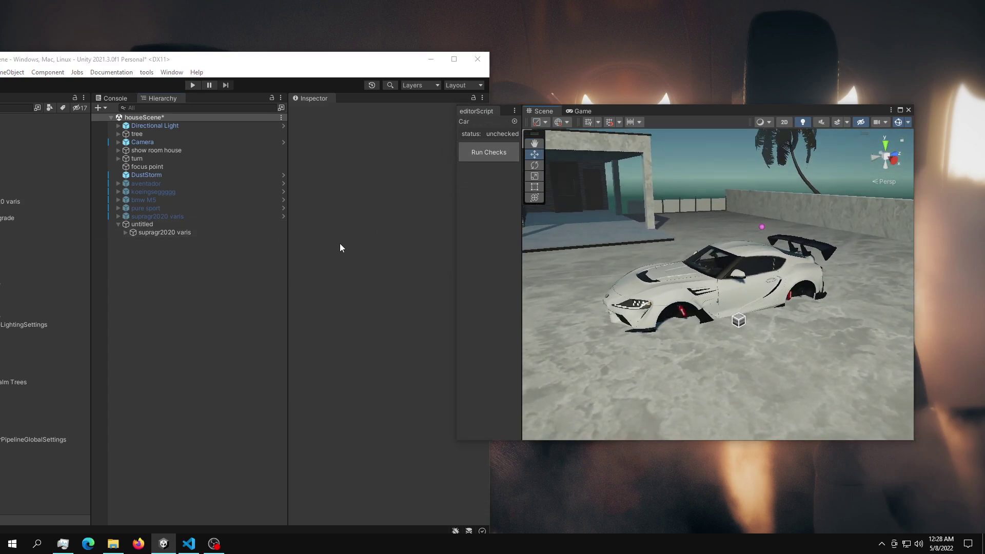
alt+drag(726, 271, 678, 263)
click(144, 224)
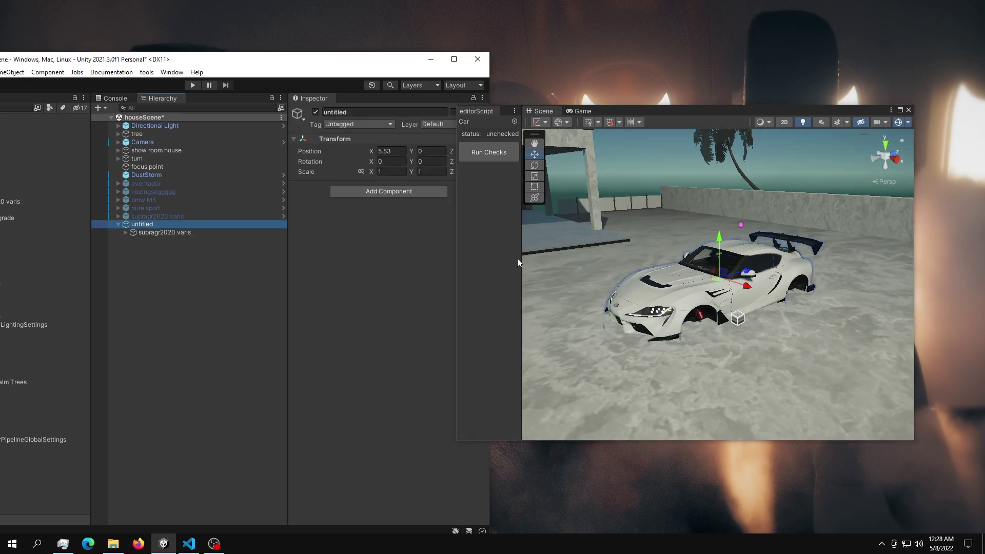
alt+drag(740, 295, 668, 280)
drag(722, 245, 722, 216)
alt+drag(721, 226, 57, 271)
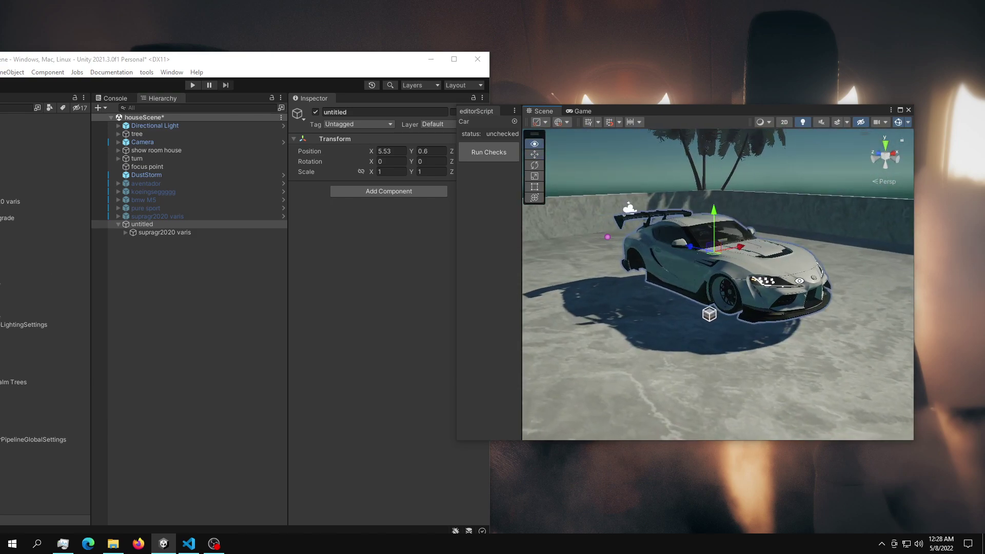
alt+drag(800, 281, 717, 246)
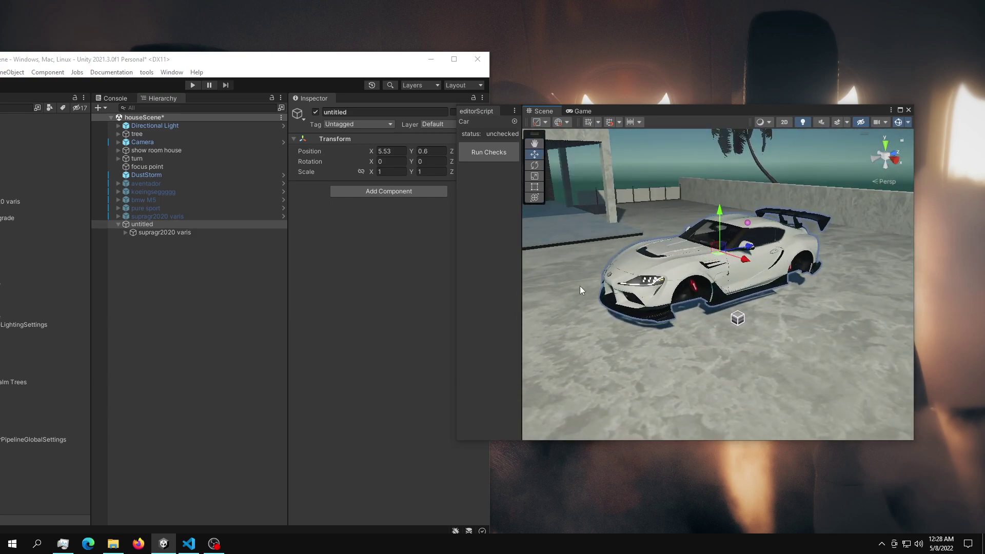
middle_drag(641, 241, 666, 244)
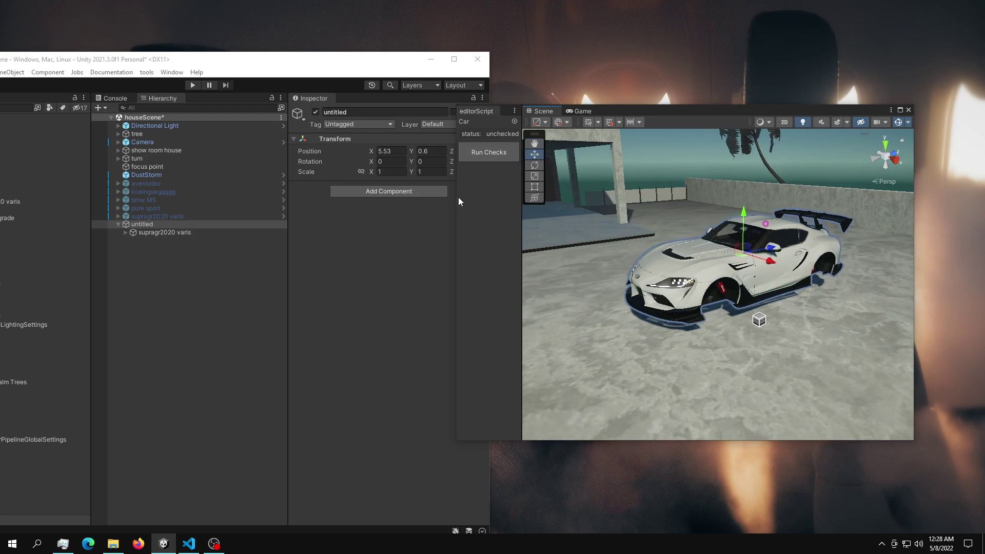
Step: Widen the floating Scene window and enlarge the editorScript panel docked in it
drag(457, 203, 356, 206)
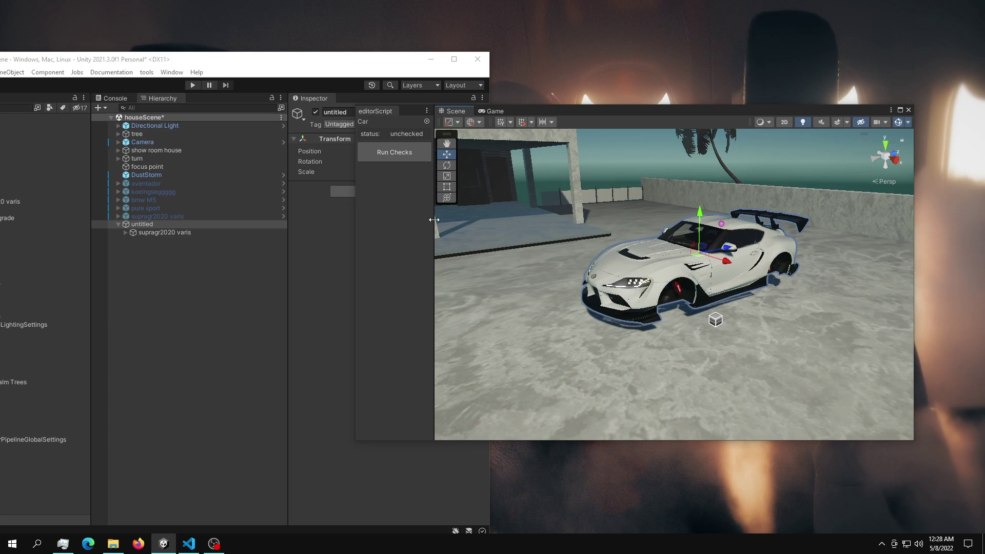
drag(434, 220, 467, 220)
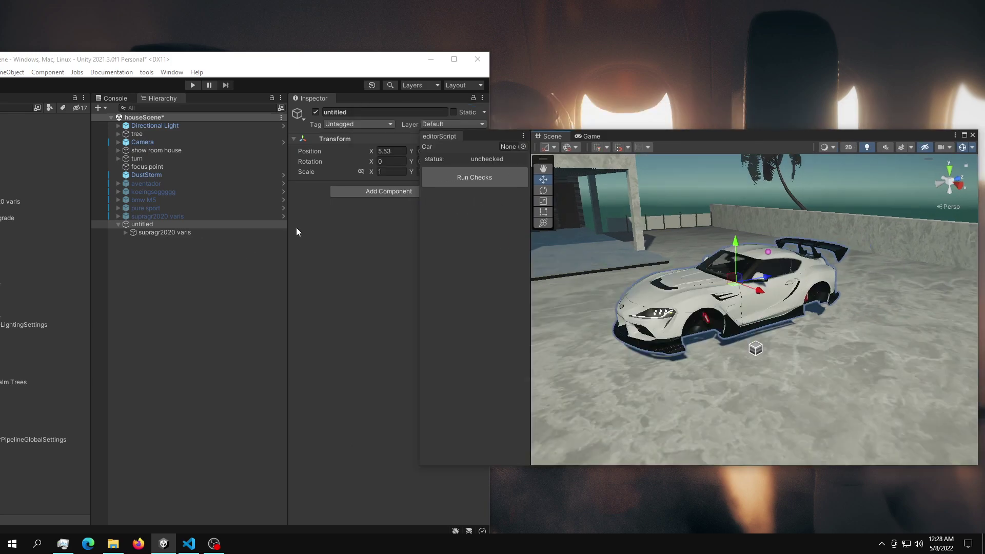
right_drag(721, 243, 733, 254)
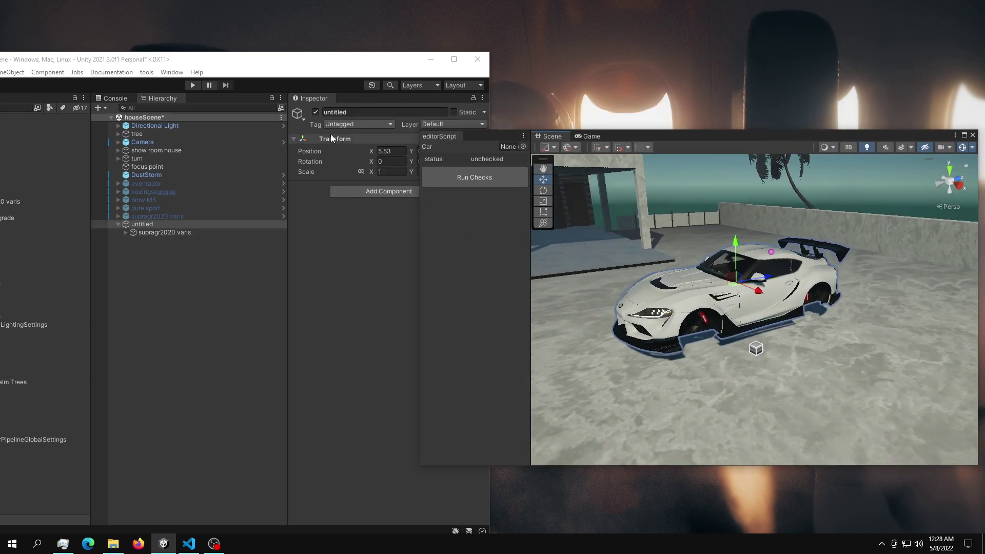
Step: Rotate the untitled car about its vertical axis to face the opposite direction, then return to the Move tool
mouse_move(681, 308)
alt+mouse_down()
mouse_move(663, 306)
mouse_move(690, 306)
alt+mouse_up()
alt+middle_drag(693, 289, 623, 282)
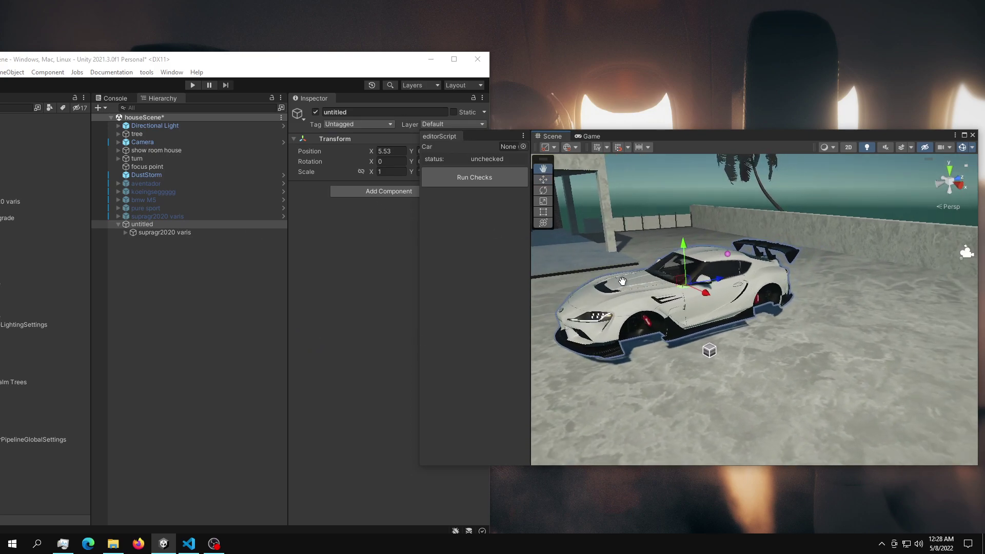
alt+drag(623, 283, 717, 294)
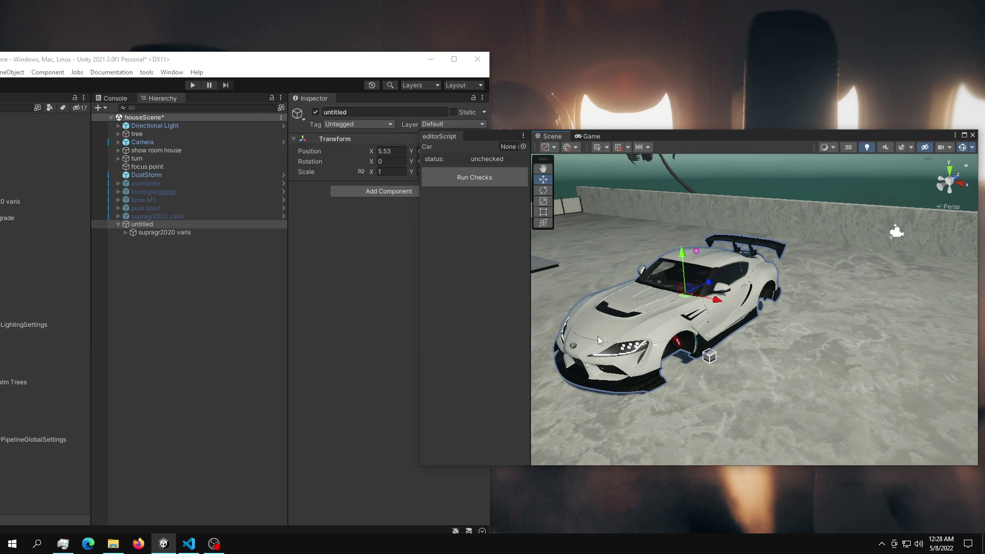
key(e)
drag(724, 287, 451, 288)
key(w)
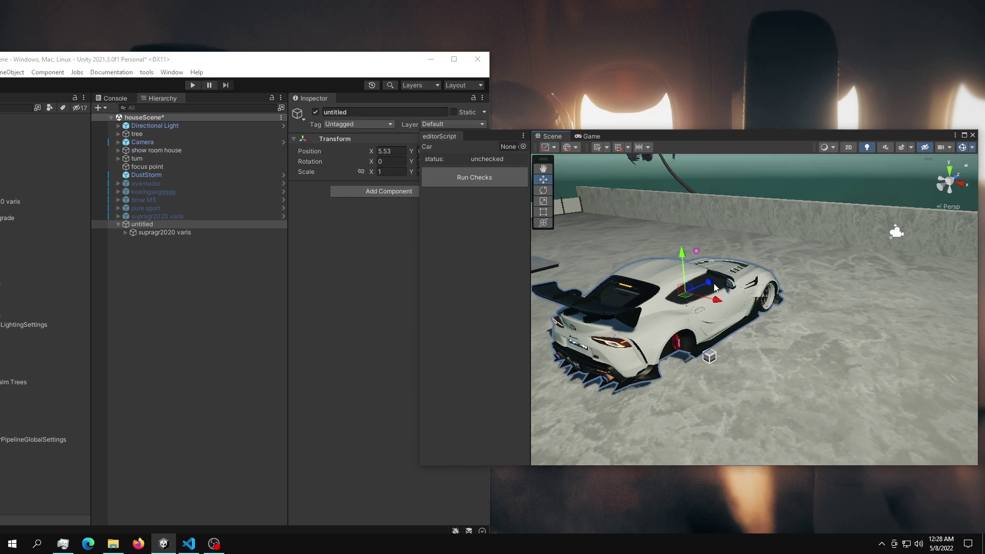
Step: Set the transform handle orientation to Local and undo the untitled car's last rotation
click(569, 147)
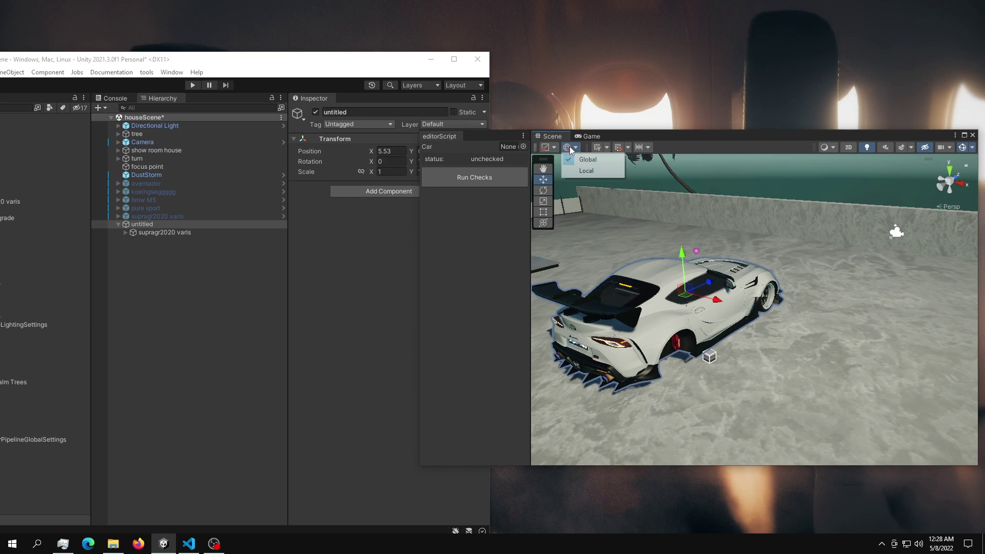
click(594, 169)
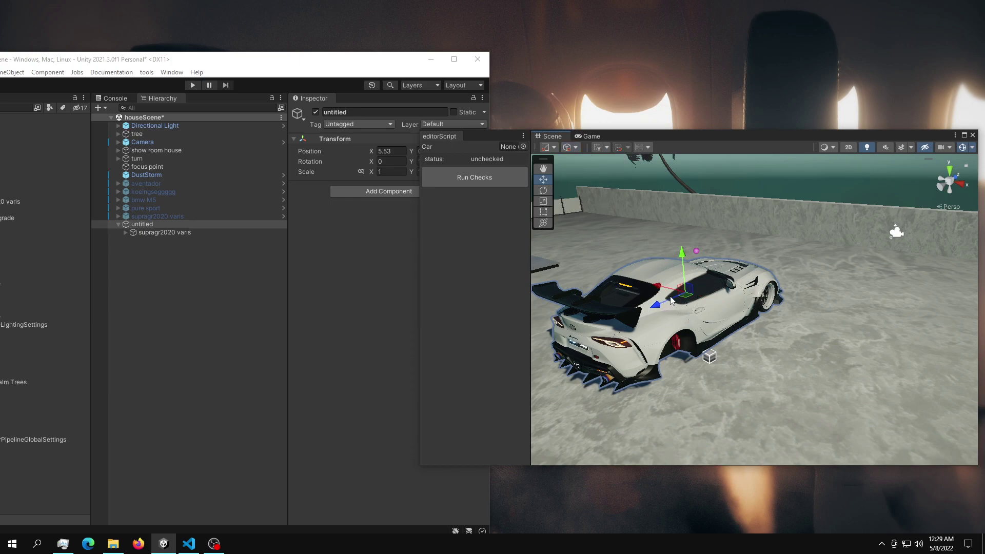
key(ctrl+z)
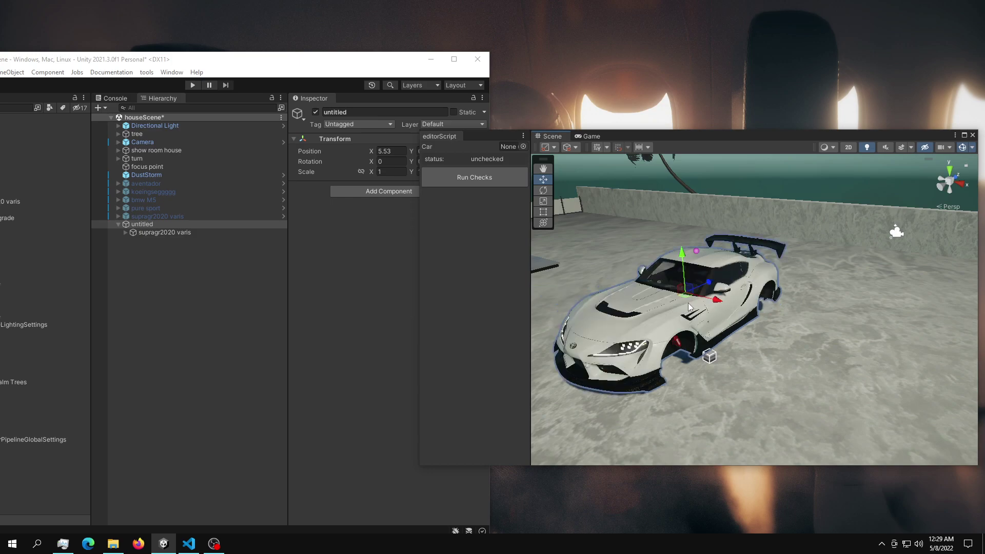
Step: Rotate the supragr2020 varis child model about its vertical axis to face the opposite direction, leaving the untitled parent unrotated and selected
click(161, 233)
key(e)
drag(683, 314, 959, 307)
key(w)
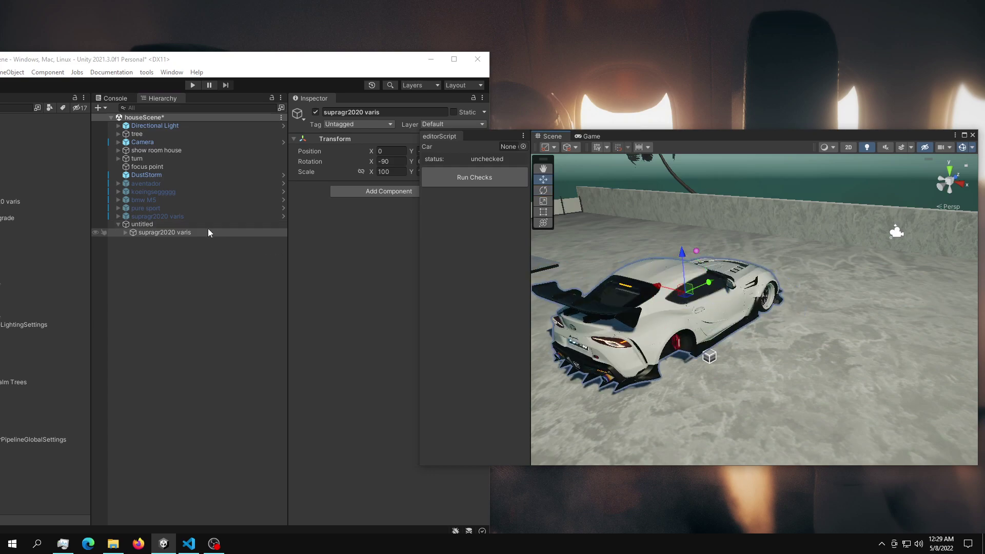
click(189, 225)
Step: Detach the wheel_rf_dummy object from supragr2020 varis, placing it at the scene root, and collapse the untitled hierarchy
alt+drag(733, 280, 707, 287)
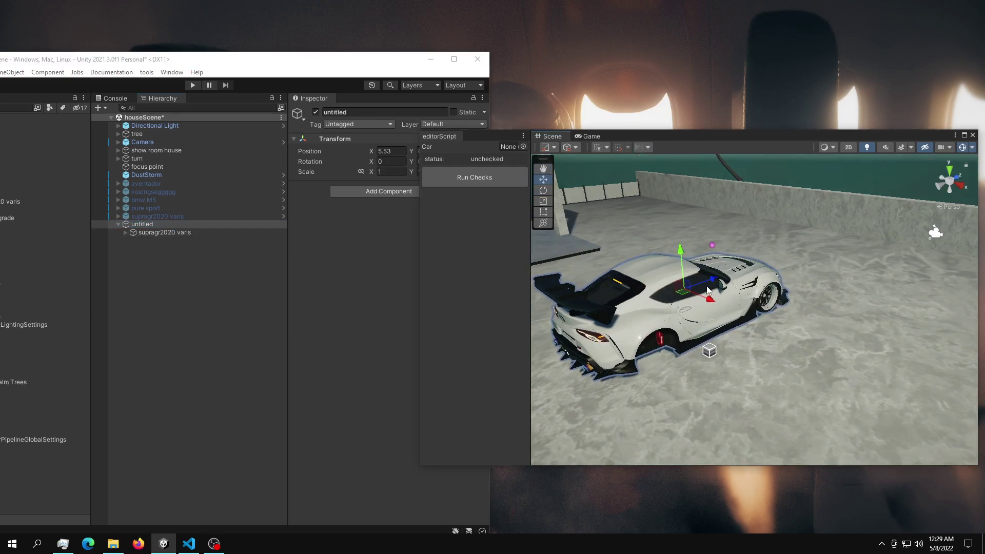
alt+drag(793, 250, 791, 217)
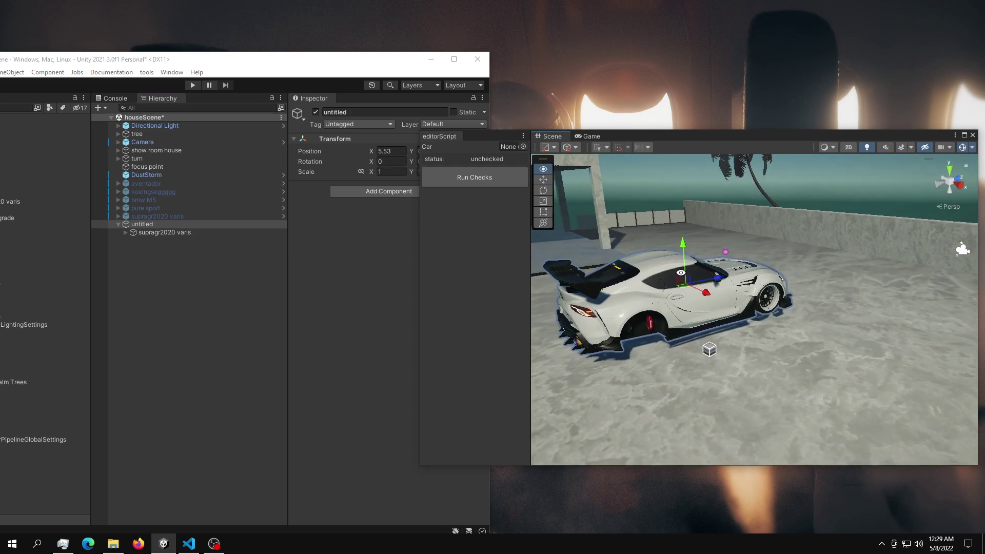
middle_drag(792, 218, 836, 195)
click(810, 290)
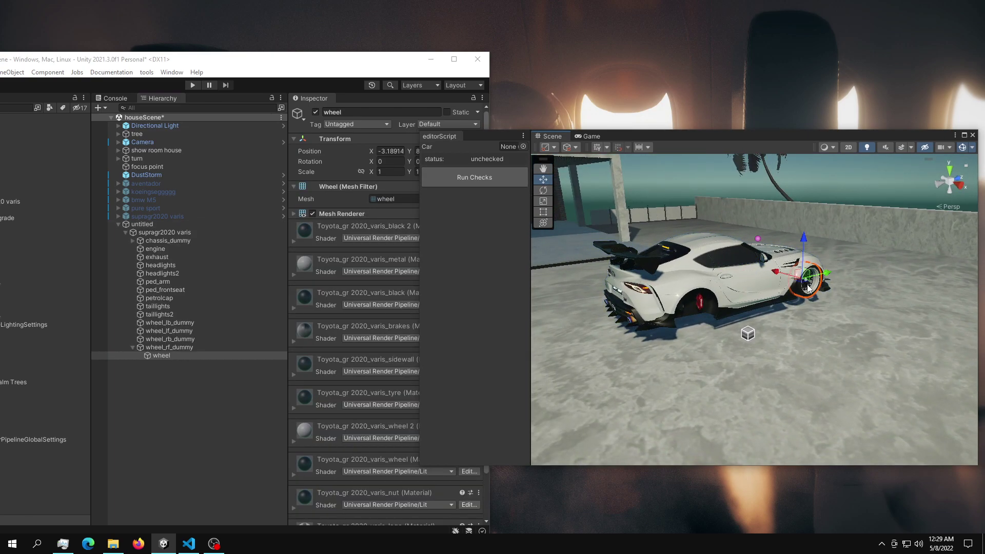
click(174, 346)
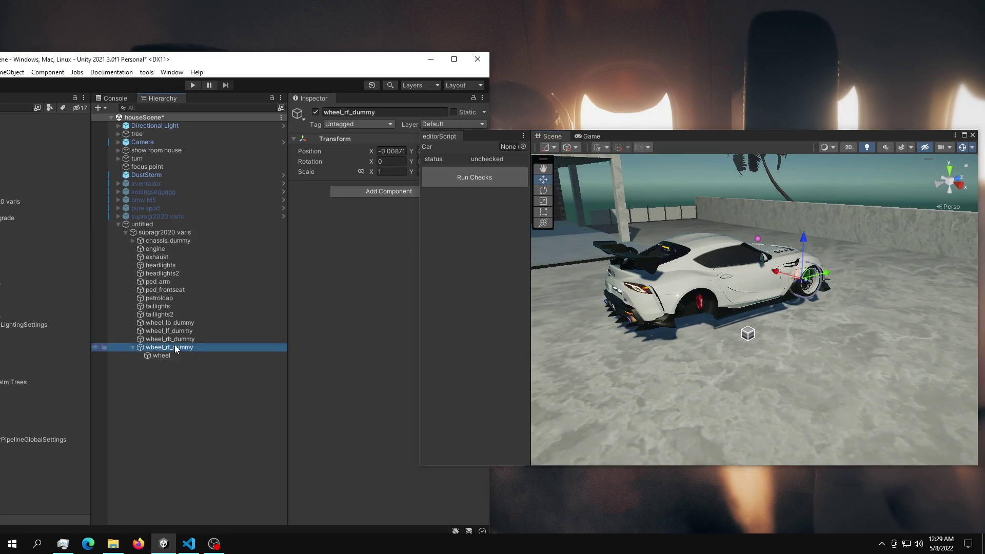
drag(175, 345, 174, 382)
click(118, 224)
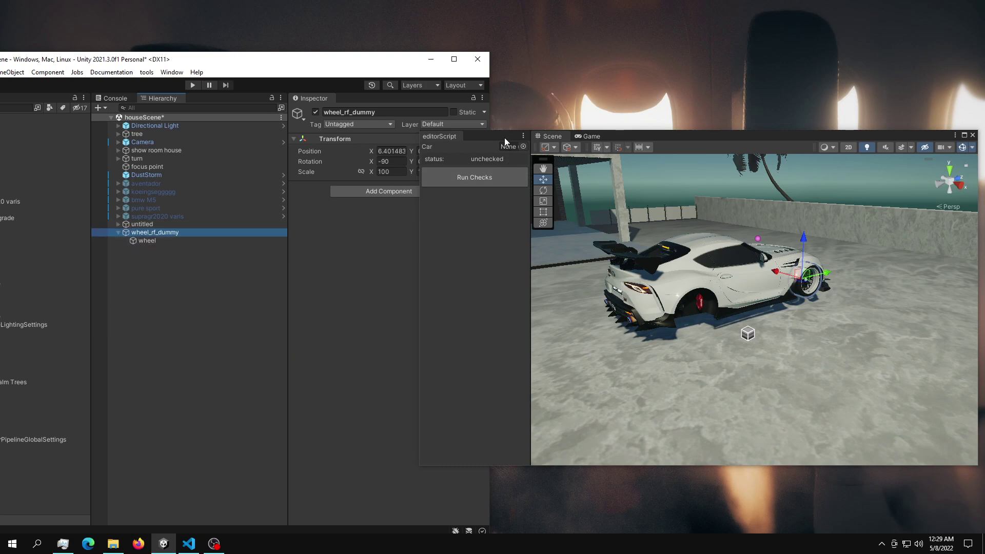
Step: Move the floating Scene window clear of the Inspector and set wheel_rf_dummy's scale to 1 on all three axes
drag(506, 142, 557, 190)
click(390, 172)
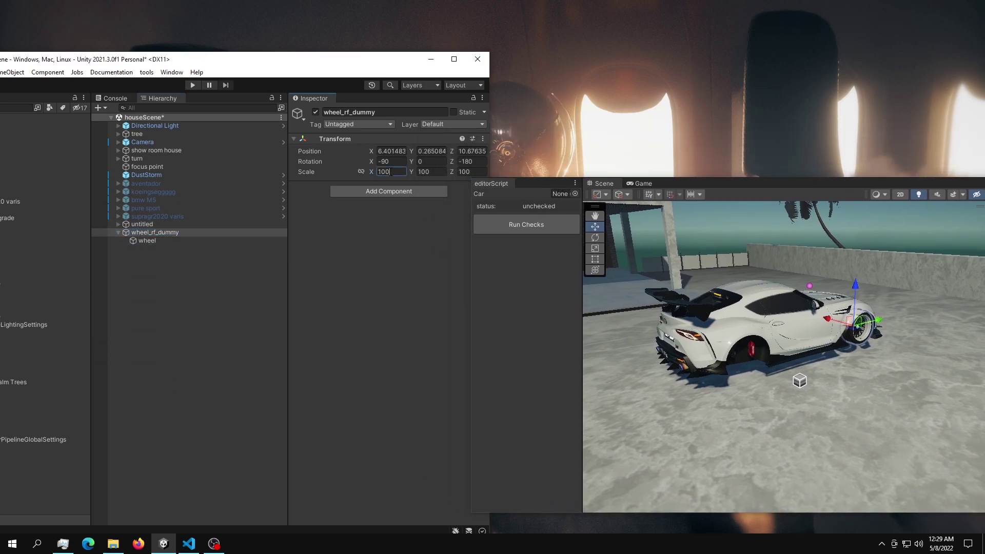
text(1)
key(Tab)
text(1)
key(Tab)
text(1)
key(Return)
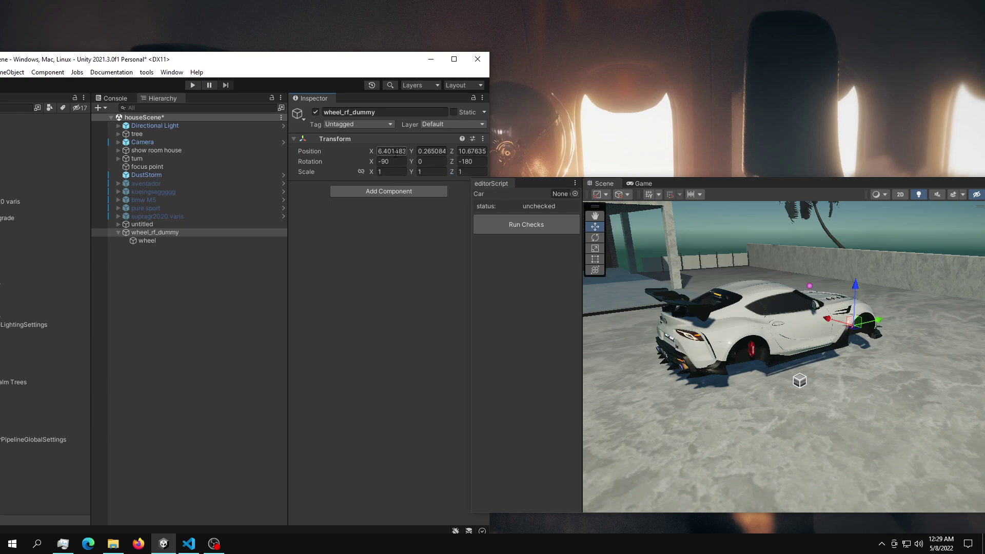
Step: Reset wheel_rf_dummy's transform and focus the Scene view on it with the Move tool active
click(483, 138)
click(496, 145)
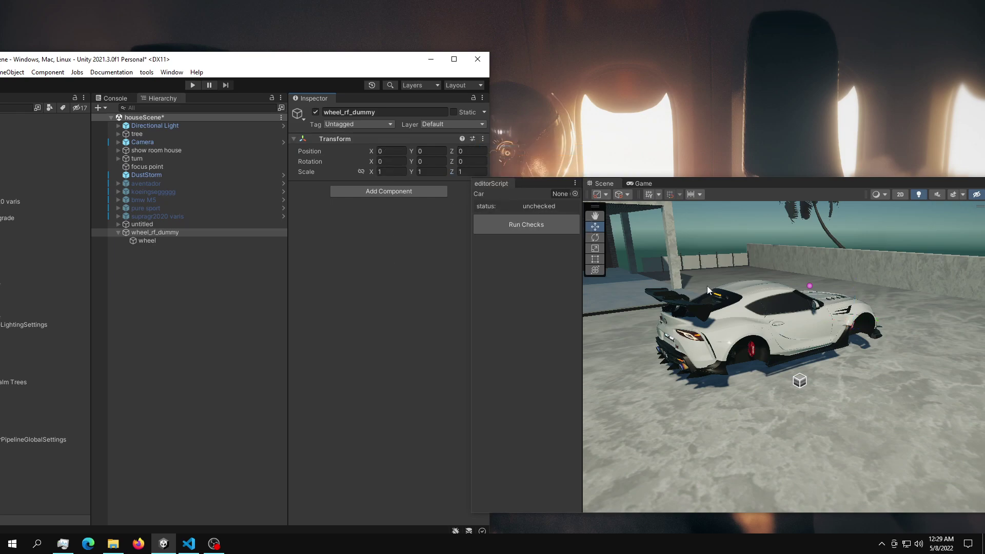
key(e)
key(f)
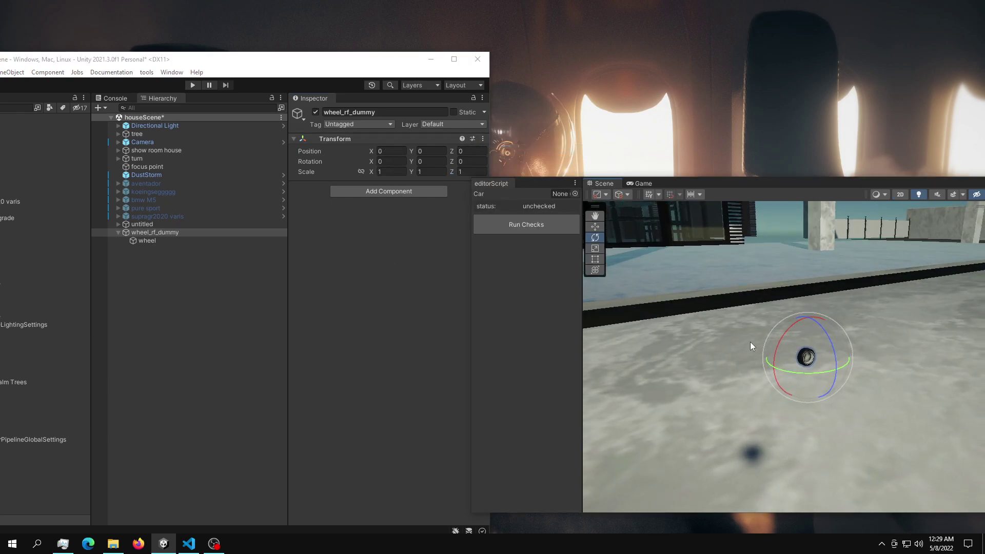
scroll(760, 347, down, 2)
key(w)
scroll(796, 365, down, 4)
alt+drag(797, 366, 901, 368)
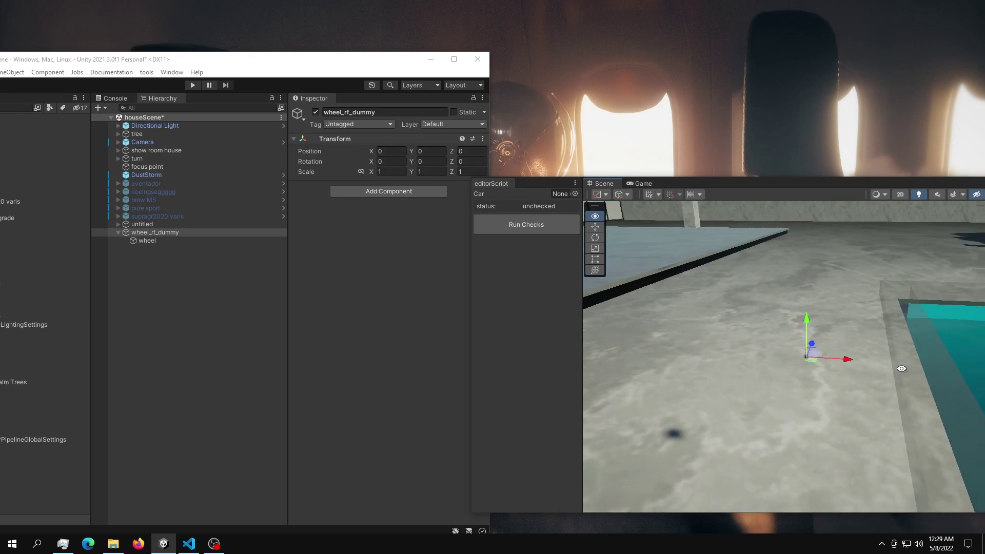
Step: Set the scale of the wheel child under wheel_rf_dummy to 100 on all three axes
click(147, 241)
click(398, 171)
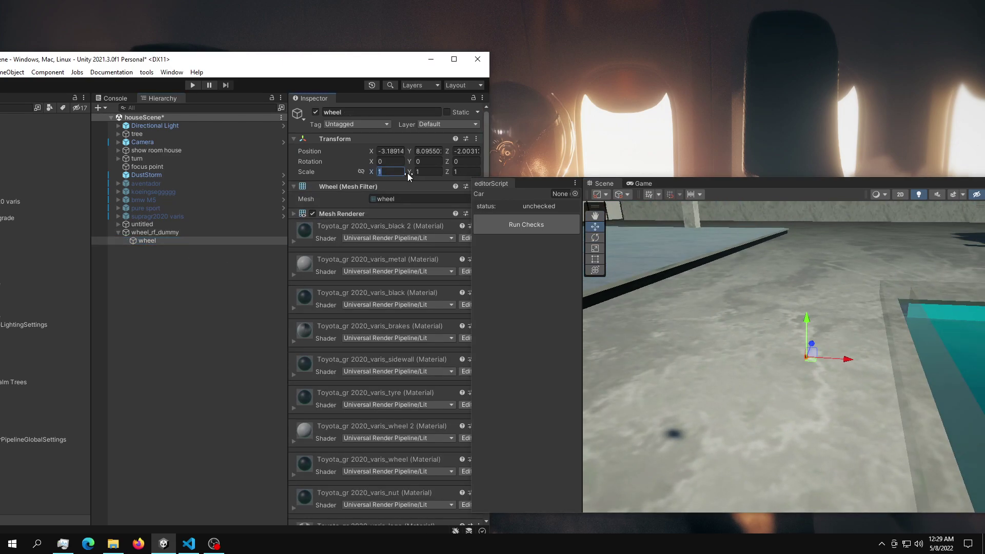
text(100)
key(Tab)
text(100)
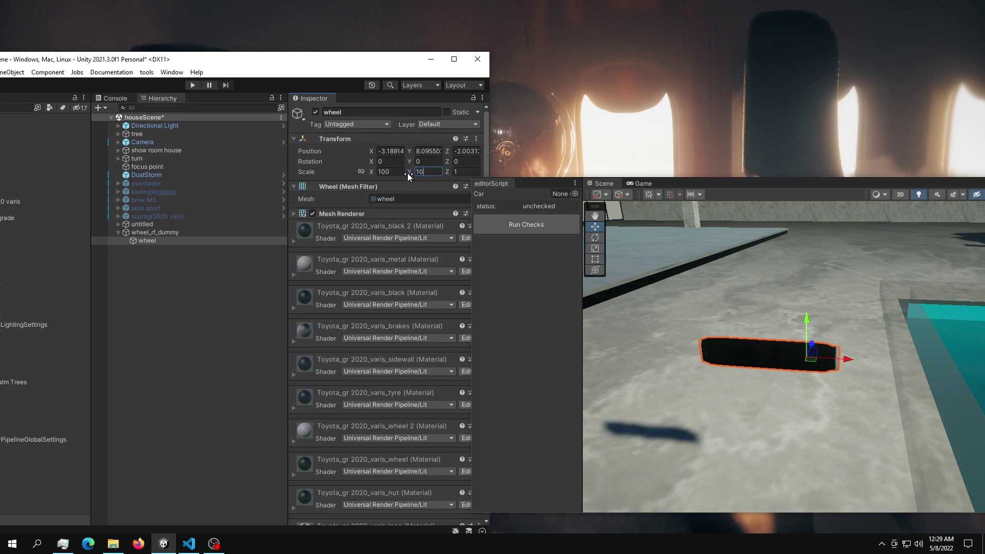
key(Tab)
text(100)
Step: Zero the wheel child's local position on X, Y and Z, then deselect it
click(386, 151)
text(0)
key(Tab)
text(0)
key(Tab)
key(BackSpace)
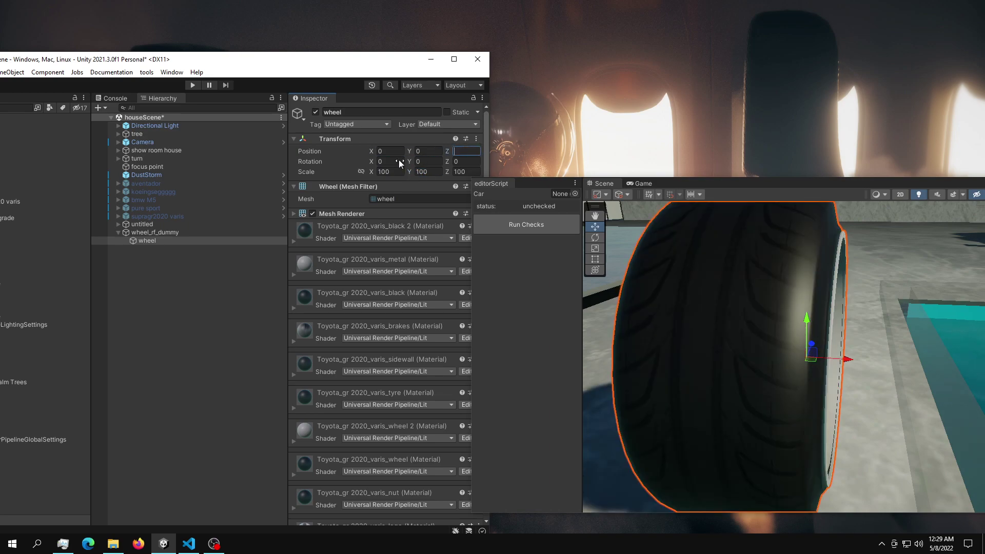
click(193, 302)
scroll(781, 286, down, 10)
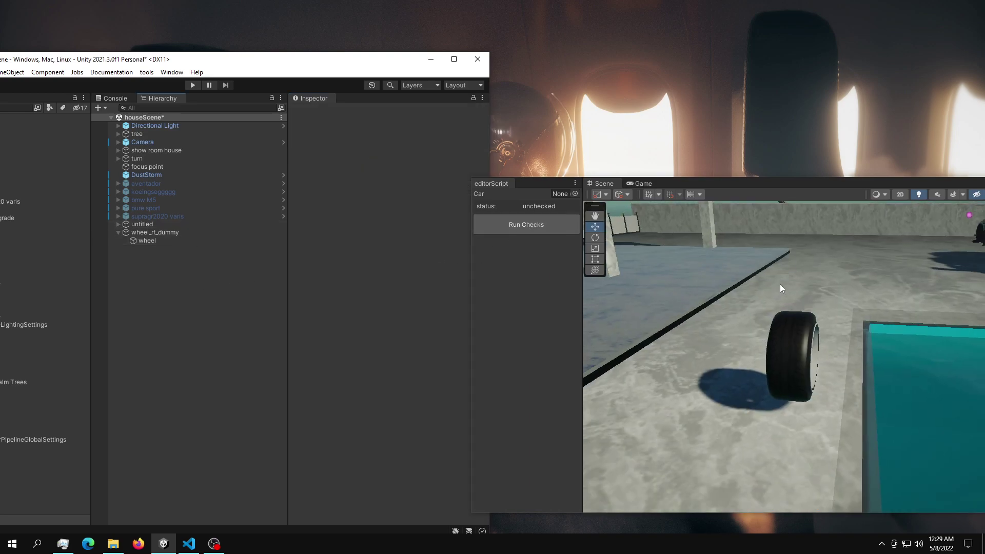
alt+drag(780, 287, 812, 293)
right_drag(811, 293, 682, 293)
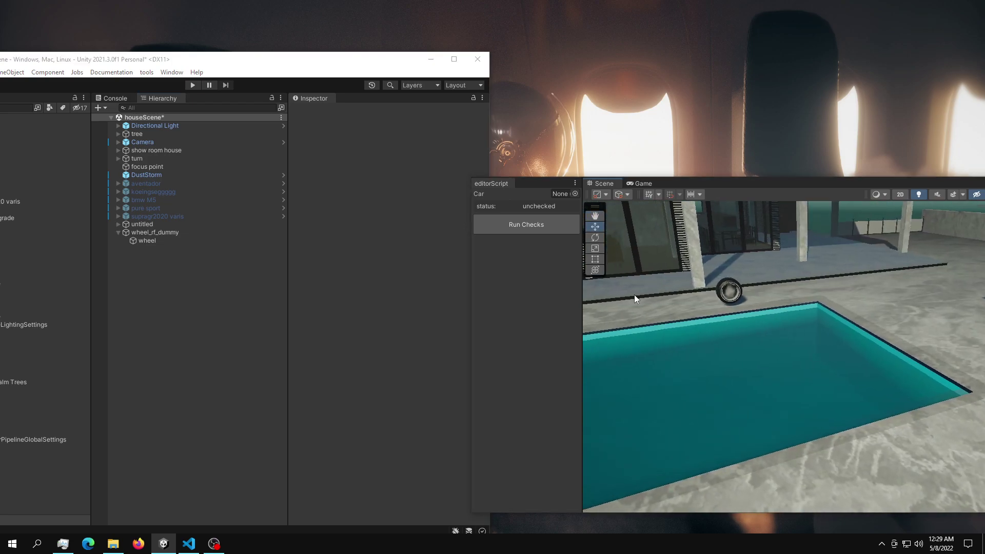
Step: Open the GameObject prefab in the supra wheel folder, examine its wheel from different angles, and return to houseScene
click(186, 234)
drag(222, 61, 435, 80)
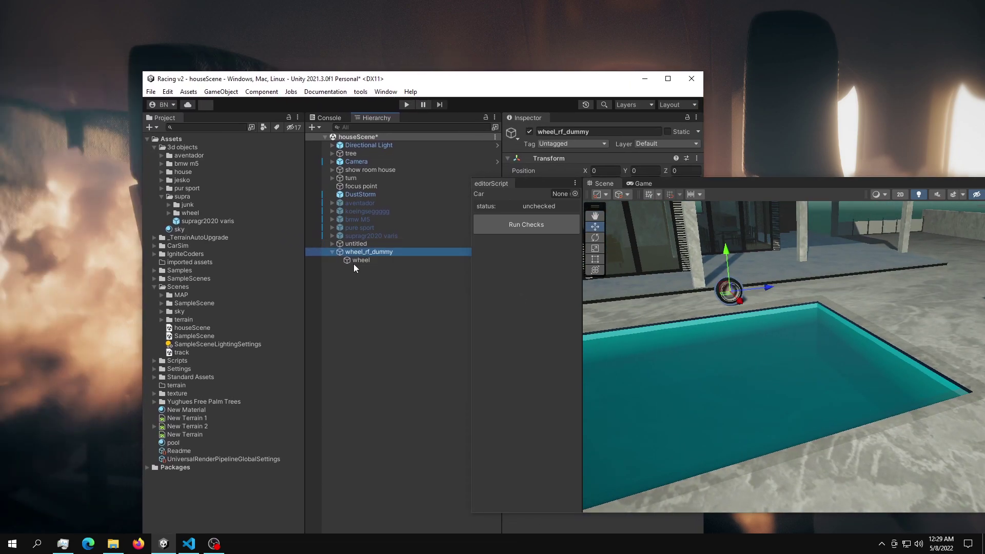
drag(359, 253, 396, 299)
drag(177, 213, 178, 217)
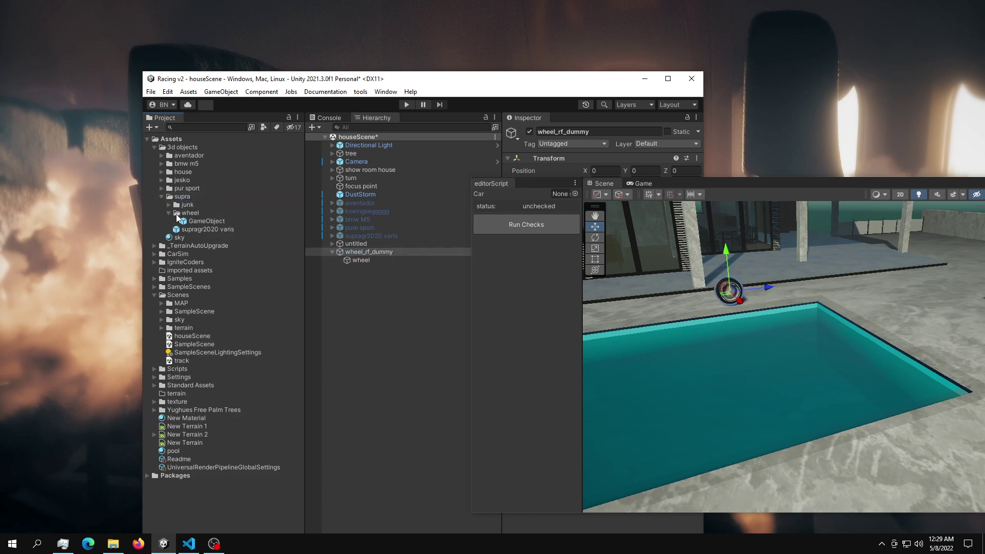
double_click(204, 221)
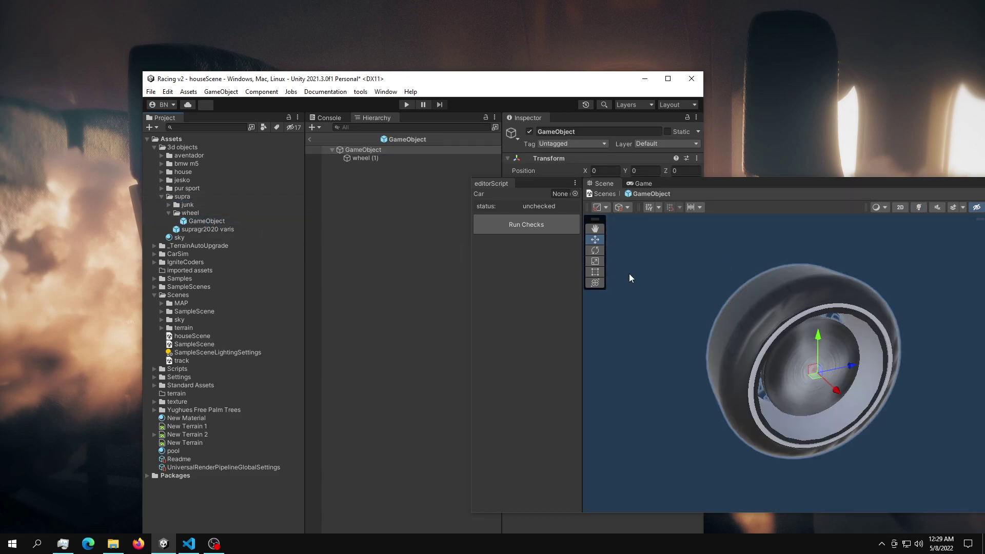
alt+drag(761, 306, 277, 295)
alt+drag(771, 329, 774, 296)
click(310, 139)
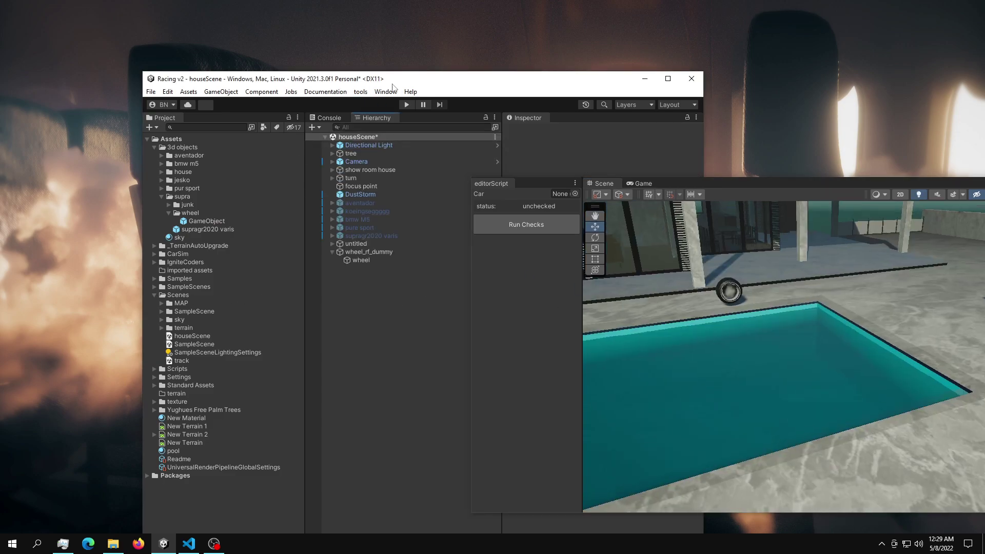
Step: Assign wheel_rf_dummy as the Car in the editorScript tool and widen the panel to show its fields fully
drag(416, 80, 274, 72)
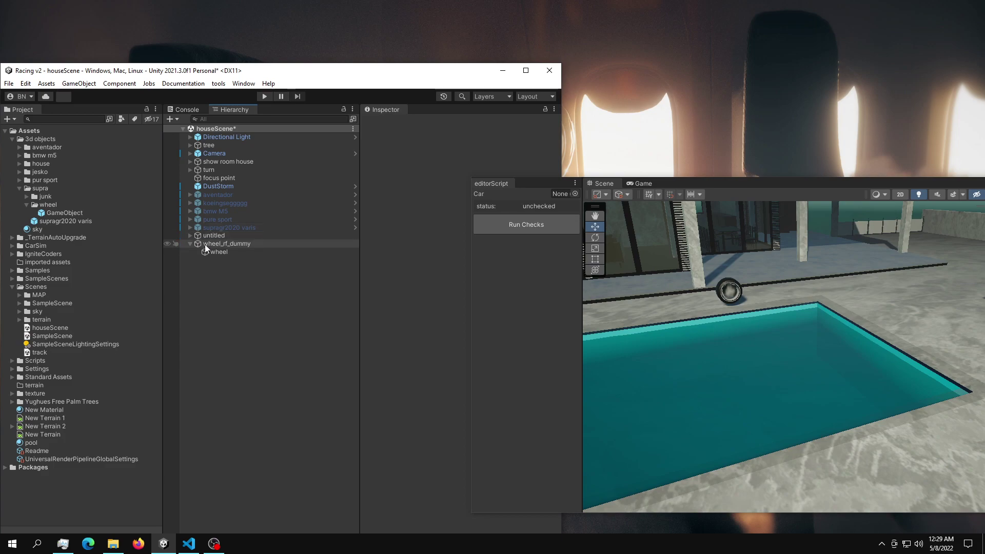
drag(204, 244, 552, 197)
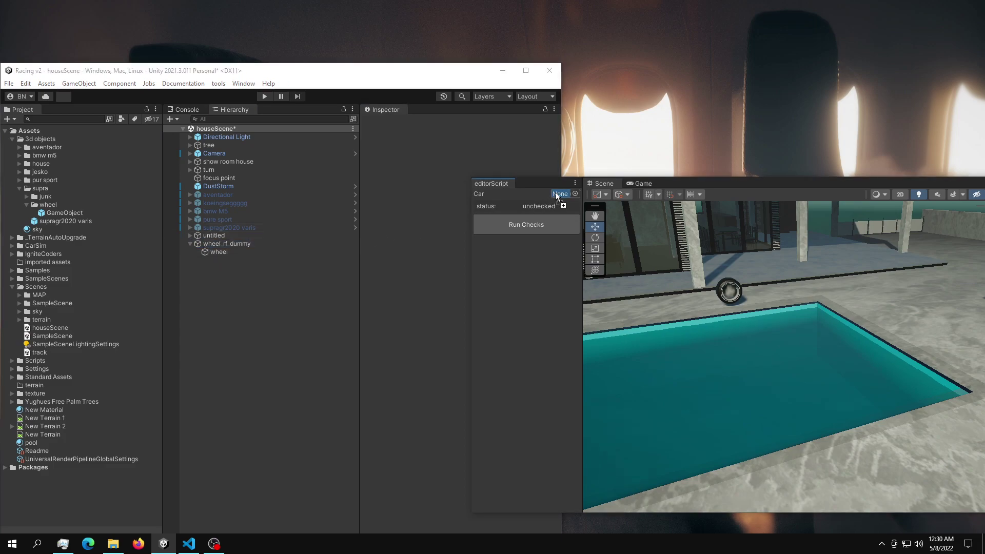
drag(557, 196, 558, 195)
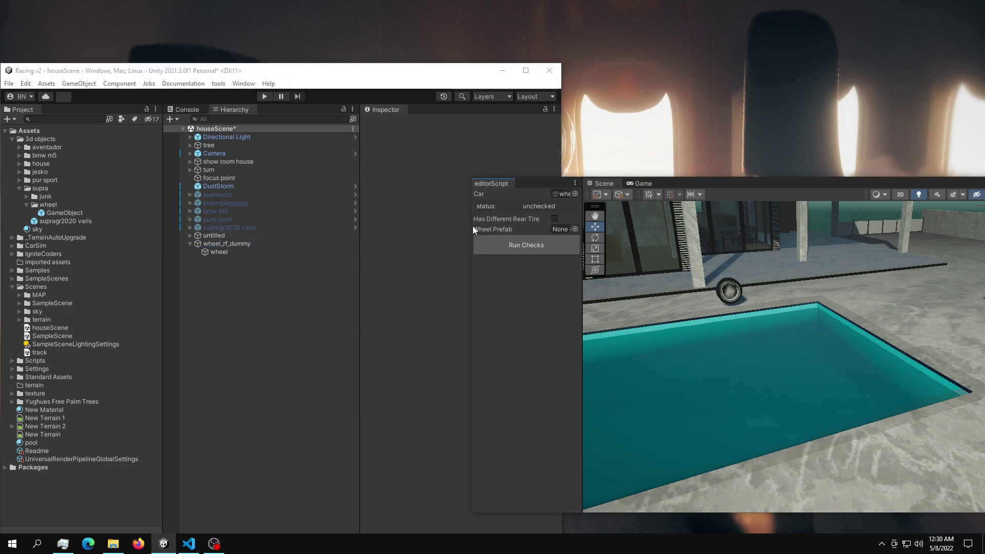
drag(473, 230, 382, 226)
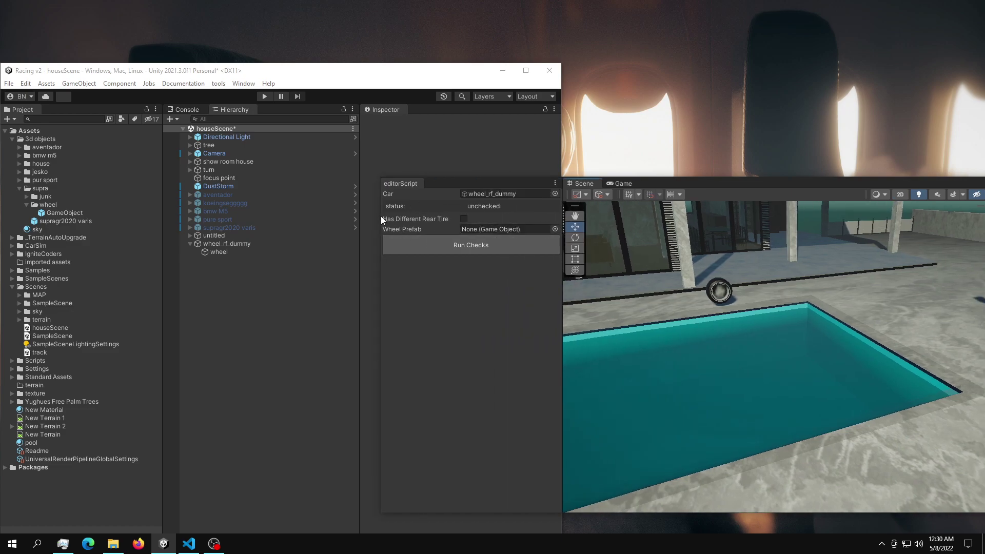
Step: Toggle Has Different Rear Tire on and back off, and assign the supra wheel folder's GameObject as the Wheel Prefab
alt+drag(713, 293, 769, 293)
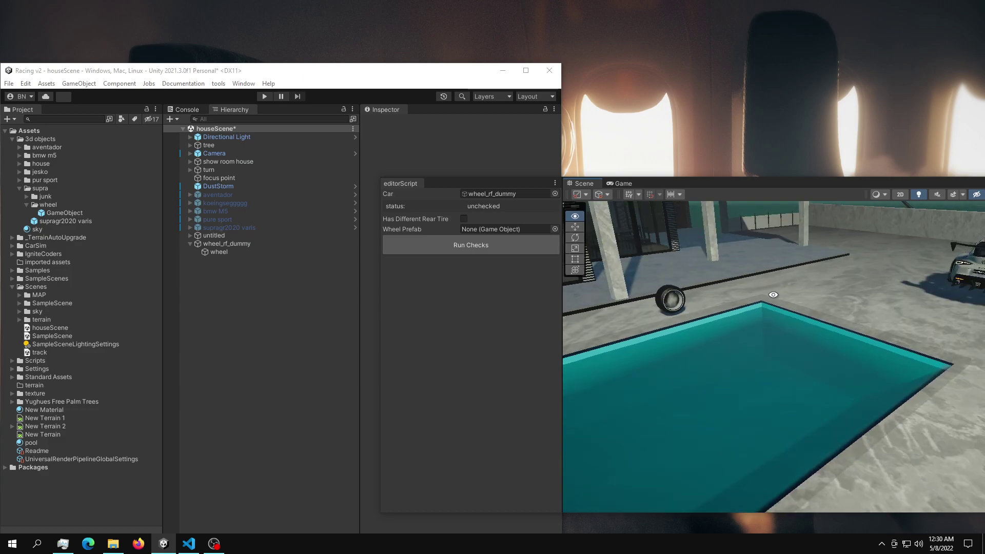
click(463, 219)
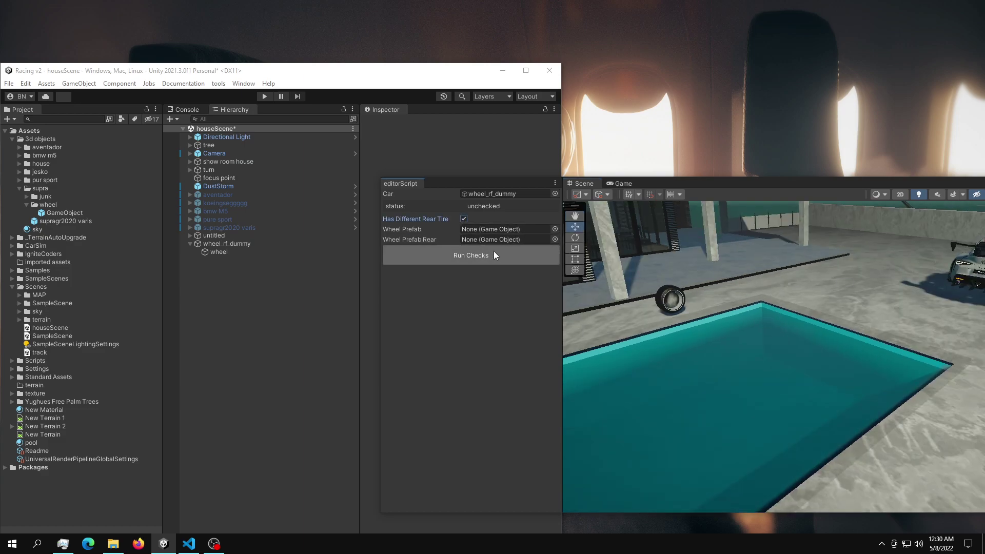
click(464, 219)
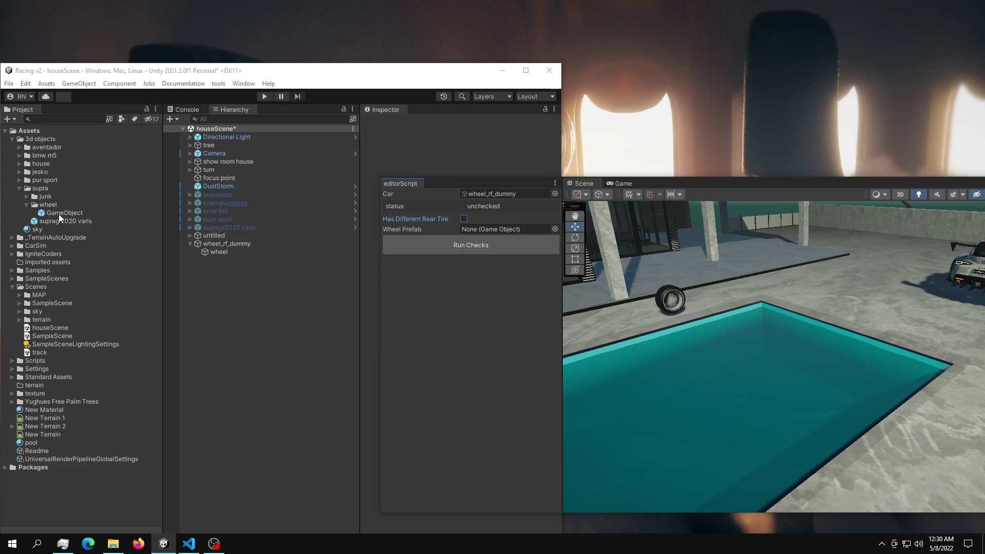
drag(60, 220, 506, 230)
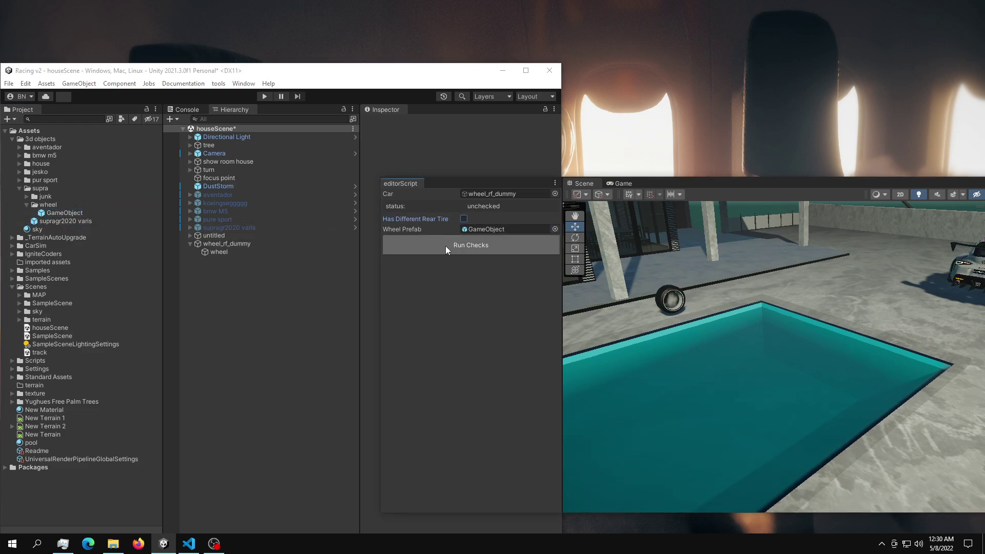
Step: Run the tool's checks on wheel_rf_dummy and generate its wheel colliders and wheels
click(478, 248)
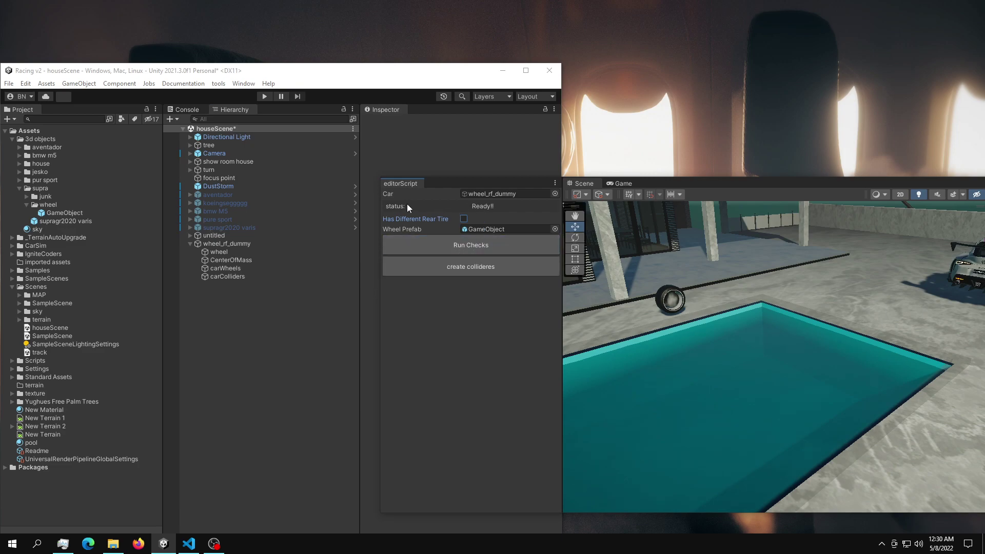
click(482, 267)
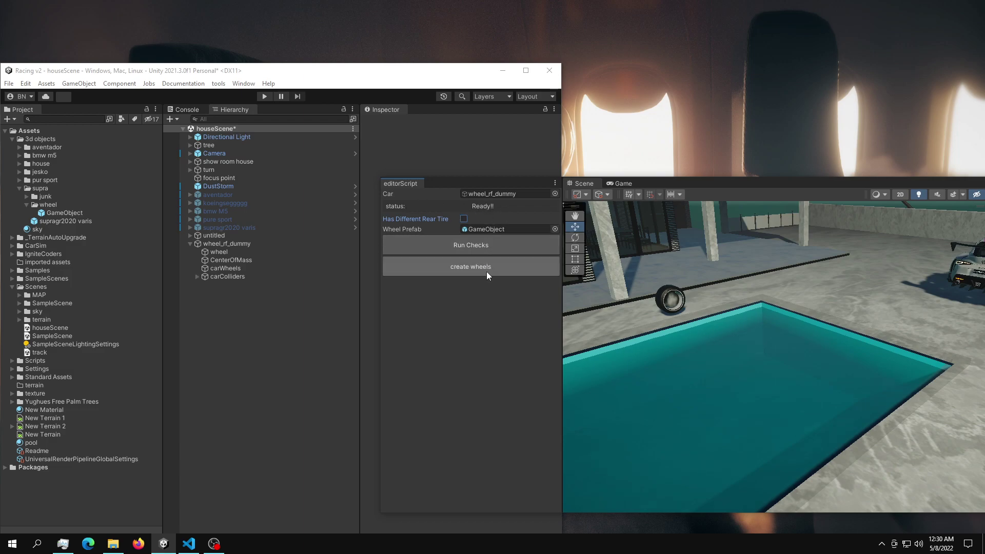
click(471, 267)
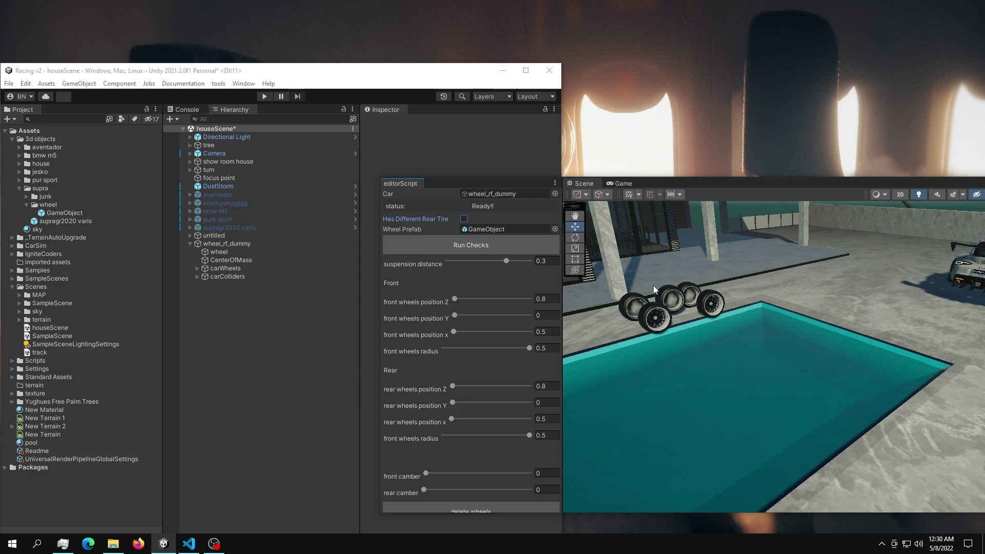
right_drag(641, 273, 752, 298)
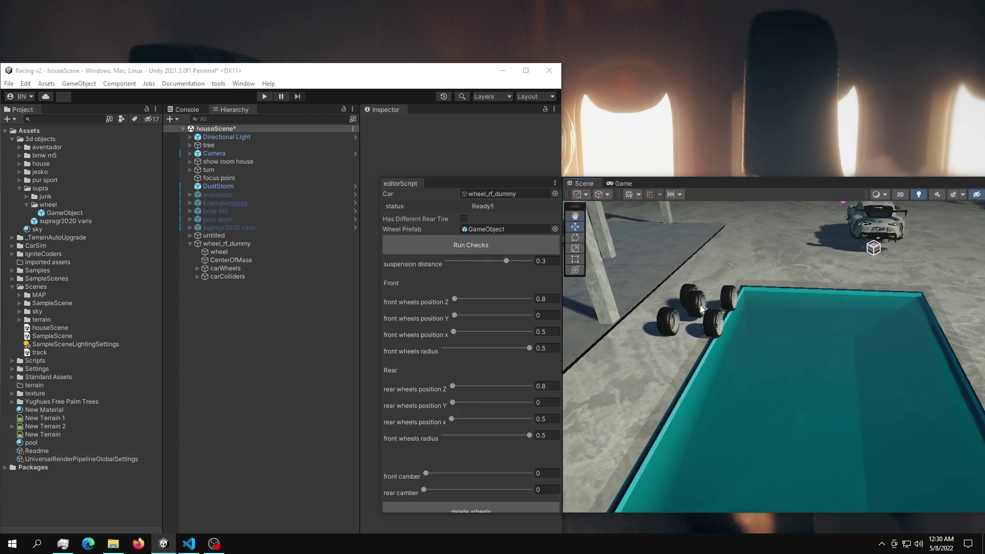
Step: Delete the generated wheels and remove the carColliders and carWheels objects from wheel_rf_dummy
click(482, 514)
click(249, 268)
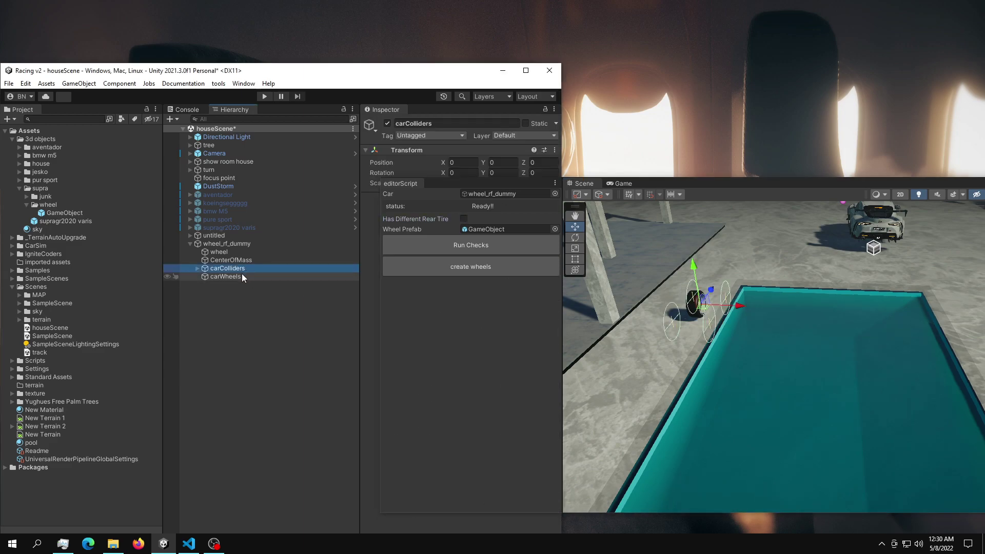
shift+click(243, 277)
key(Delete)
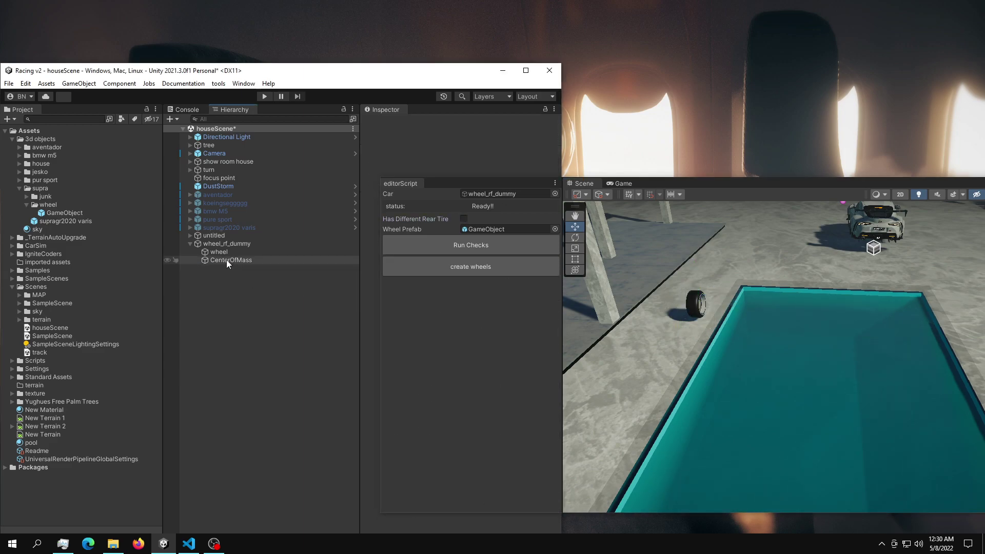
Step: Delete the wheel_rf_dummy object from houseScene
click(246, 245)
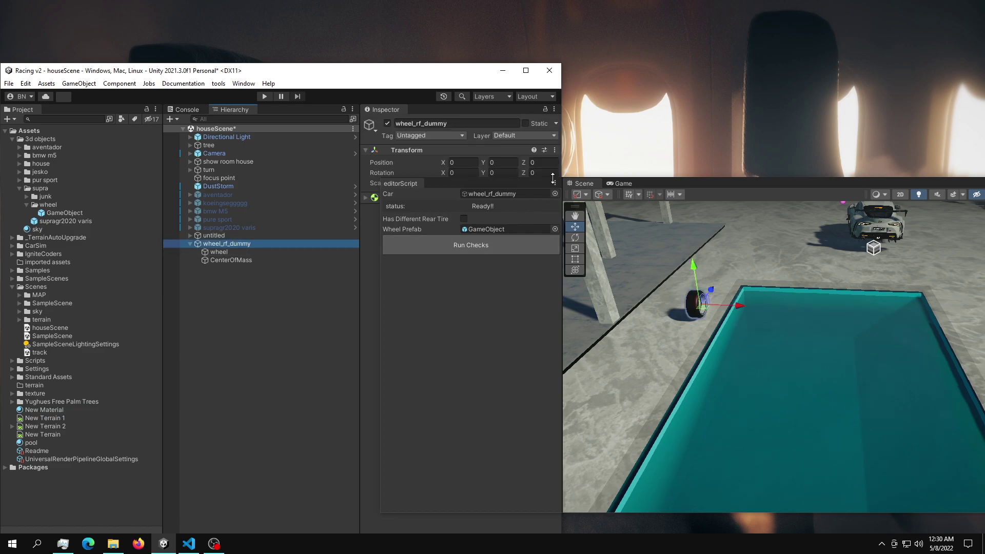
drag(667, 186, 572, 197)
scroll(631, 306, down, 5)
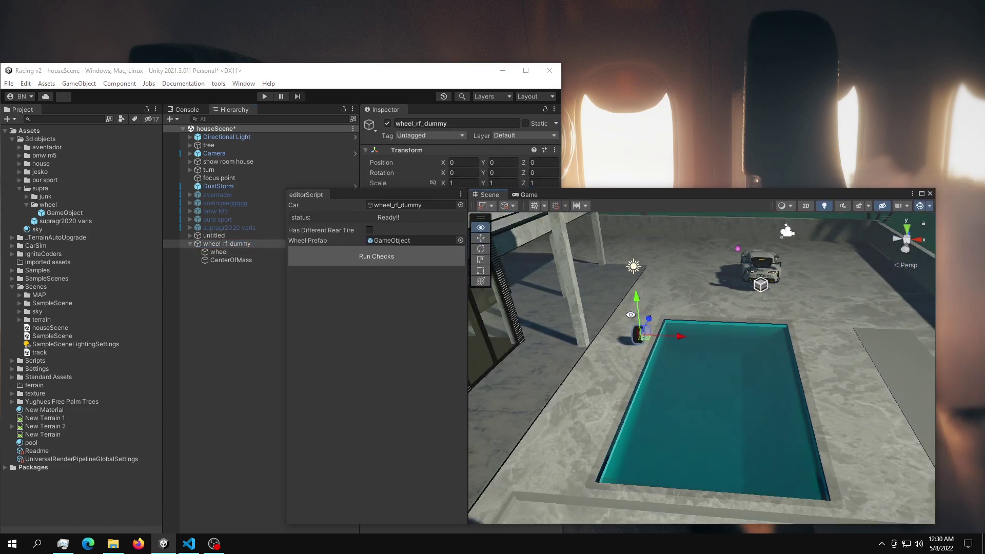
alt+drag(632, 310, 609, 321)
right_drag(609, 320, 585, 333)
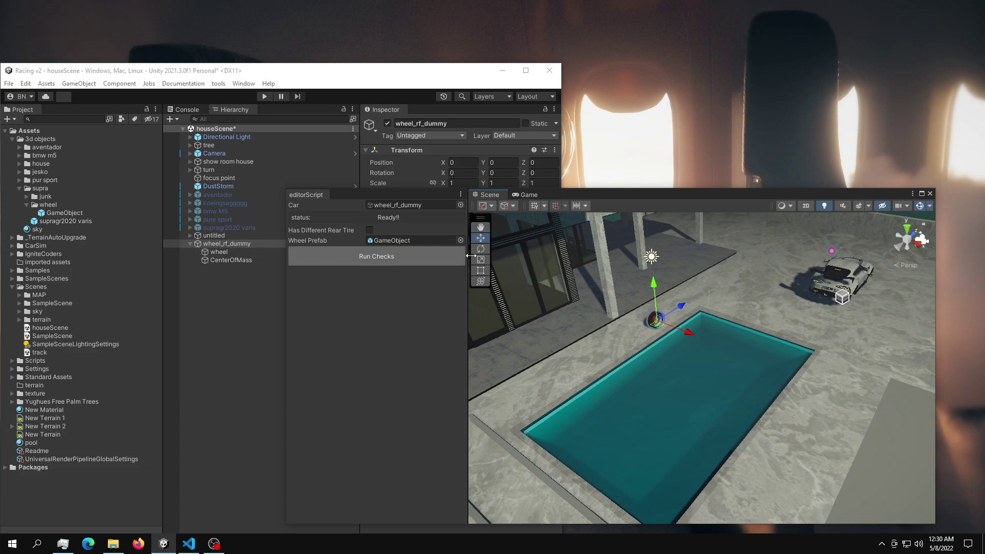
click(236, 242)
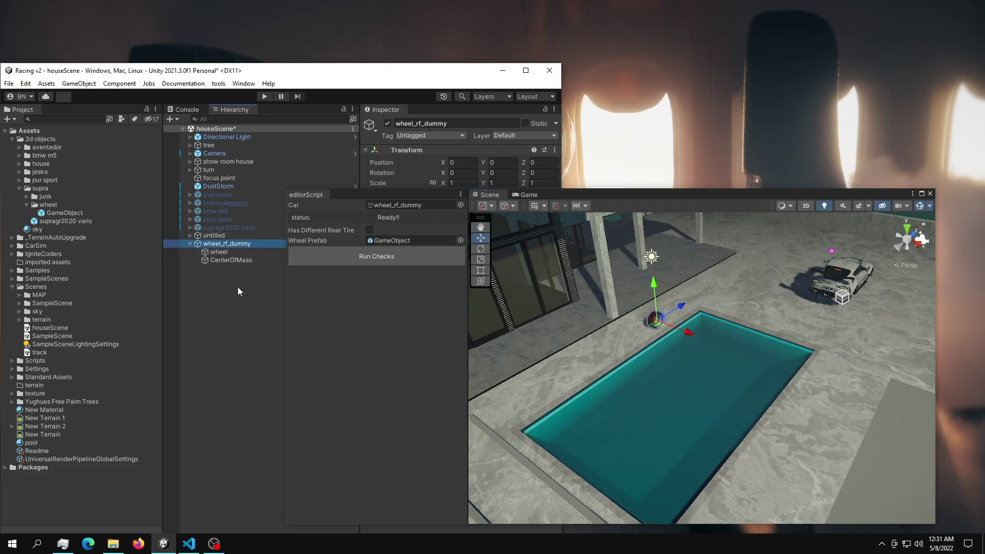
key(Delete)
Step: Assign untitled as the Car and the supra wheel's GameObject as the Wheel Prefab, and create the car's wheels
drag(222, 235, 395, 205)
drag(64, 213, 411, 240)
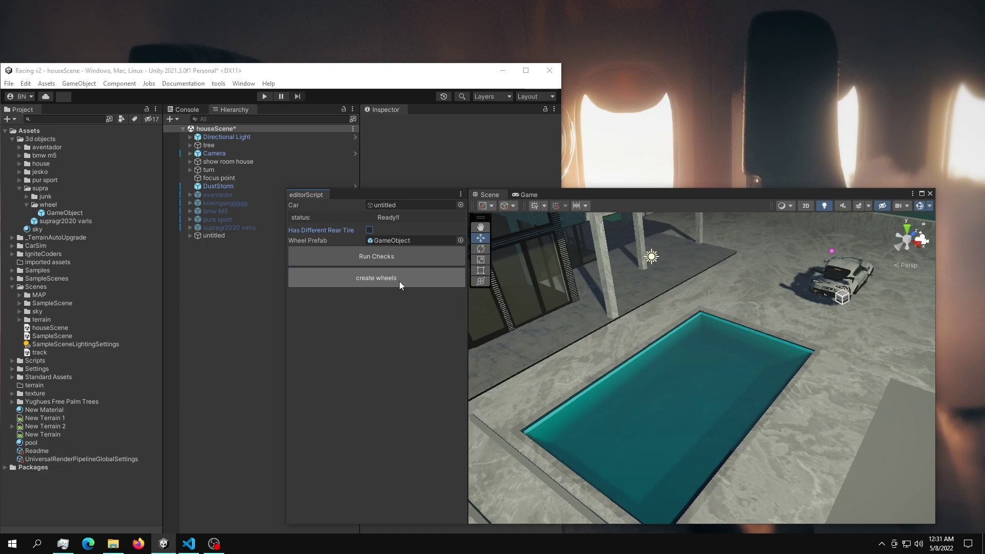
click(401, 285)
Step: Set the front wheels position Z to 1.558 and Y to 0, with a suspension distance of 0.274
alt+drag(763, 282, 699, 289)
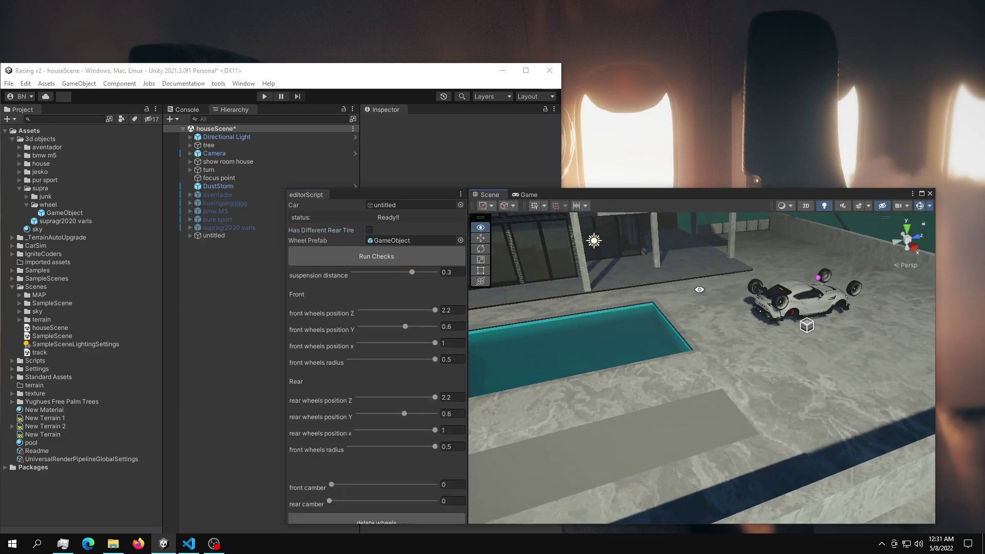
middle_drag(815, 295, 710, 347)
scroll(710, 292, up, 2)
scroll(710, 346, up, 5)
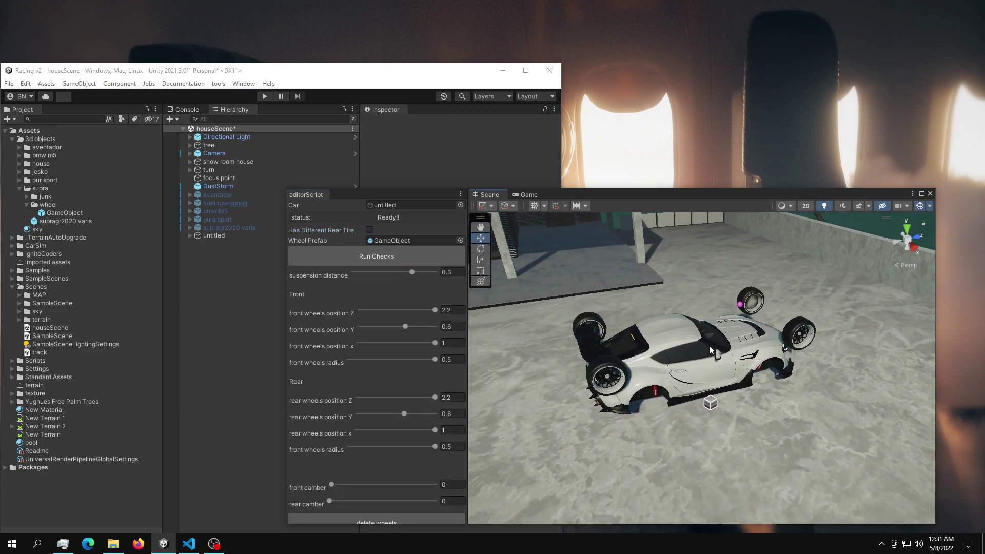
alt+drag(710, 347, 679, 303)
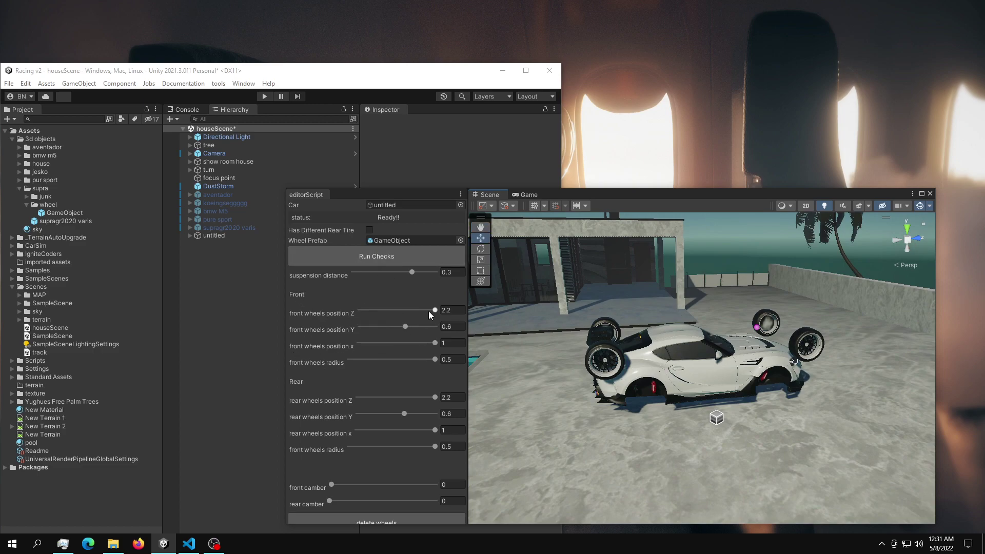
drag(433, 311, 493, 347)
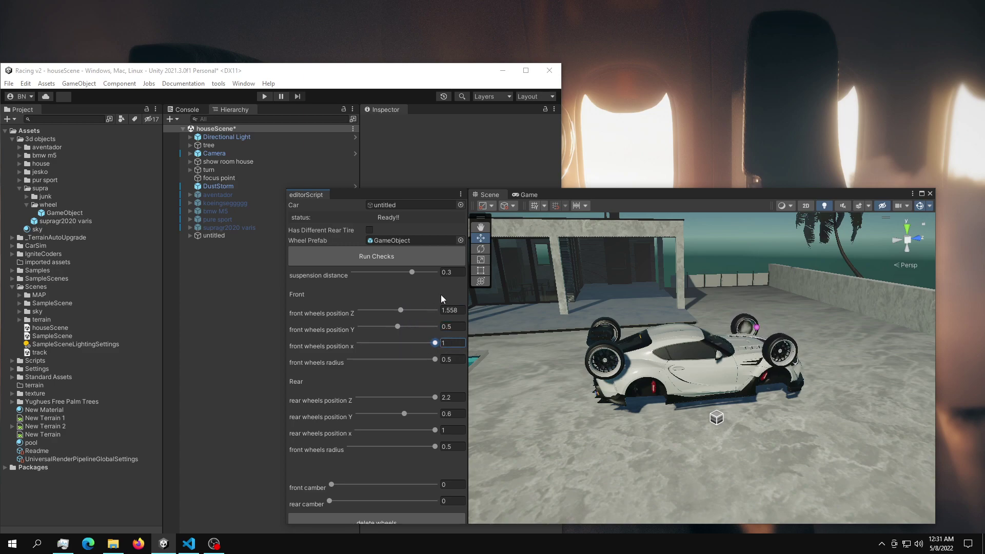
drag(413, 272, 406, 279)
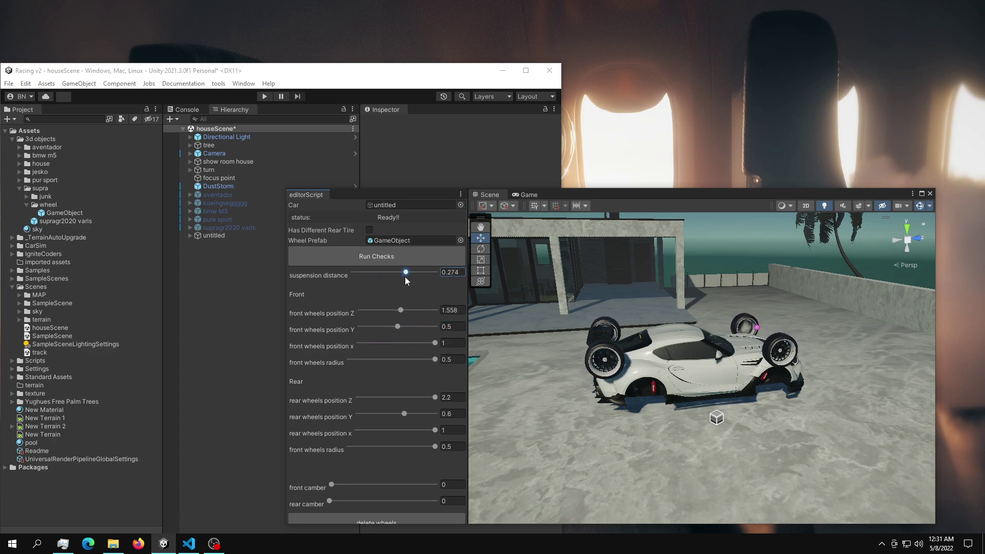
scroll(616, 343, up, 5)
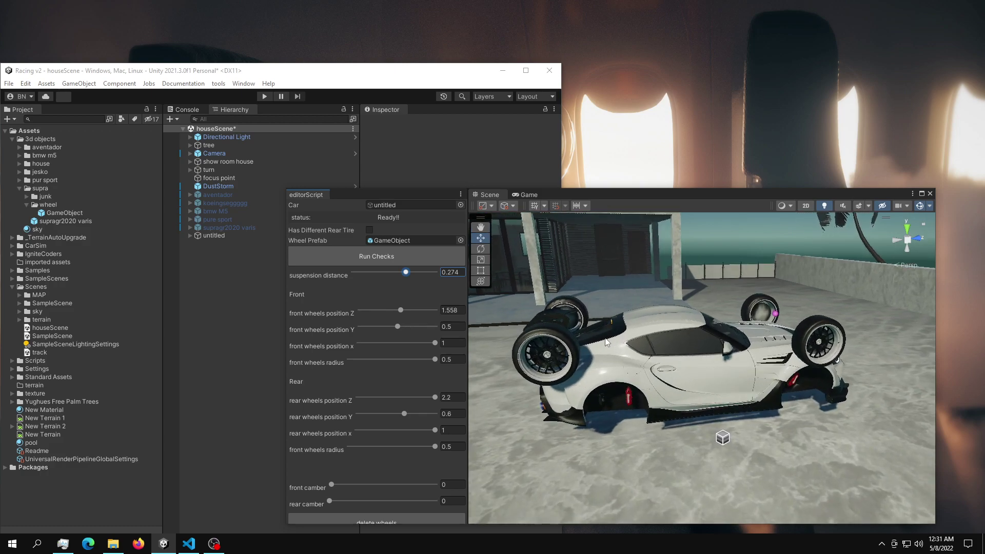
alt+drag(578, 332, 633, 281)
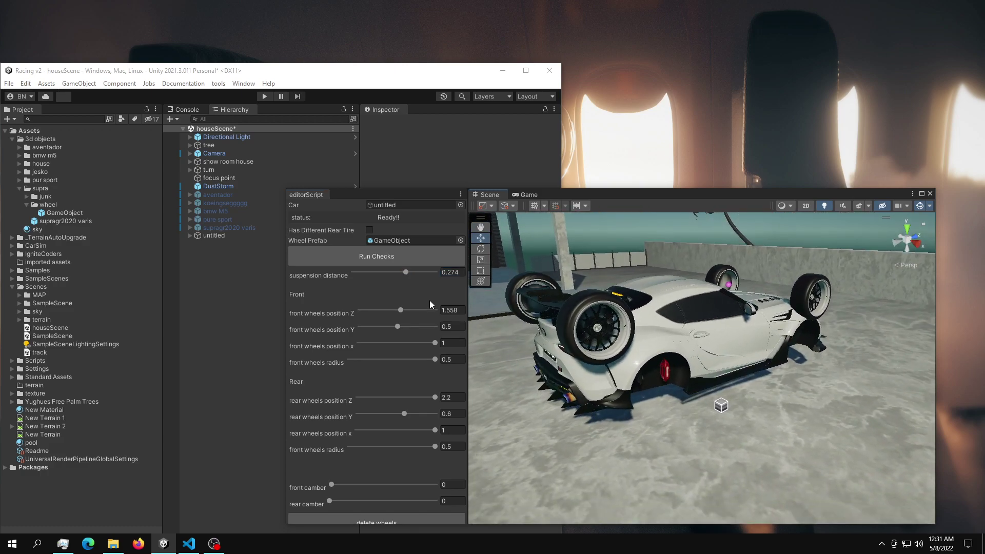
drag(397, 327, 348, 325)
alt+drag(831, 323, 740, 310)
Step: Raise the supragr2020 varis body and CenterOfMass inside untitled together above the ground
click(190, 236)
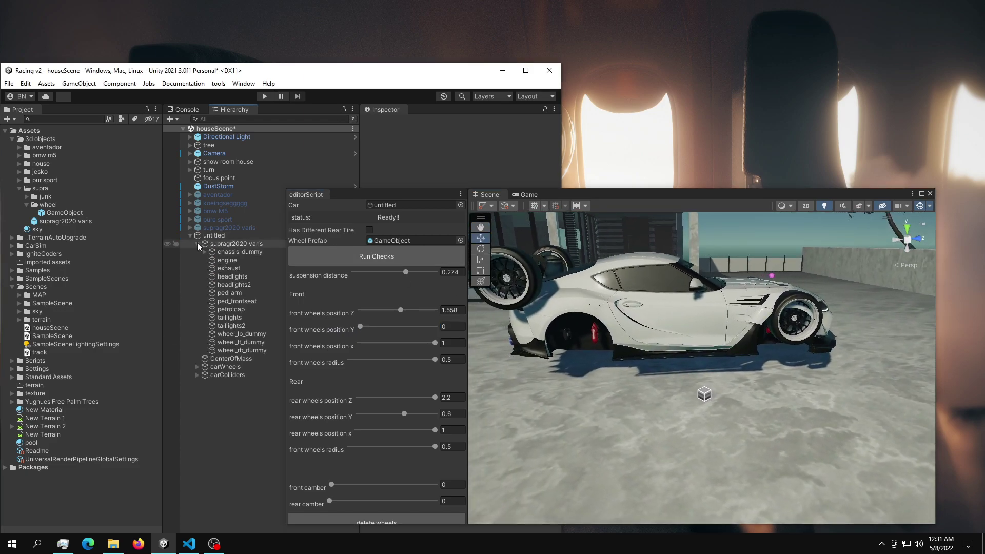
click(198, 244)
click(218, 243)
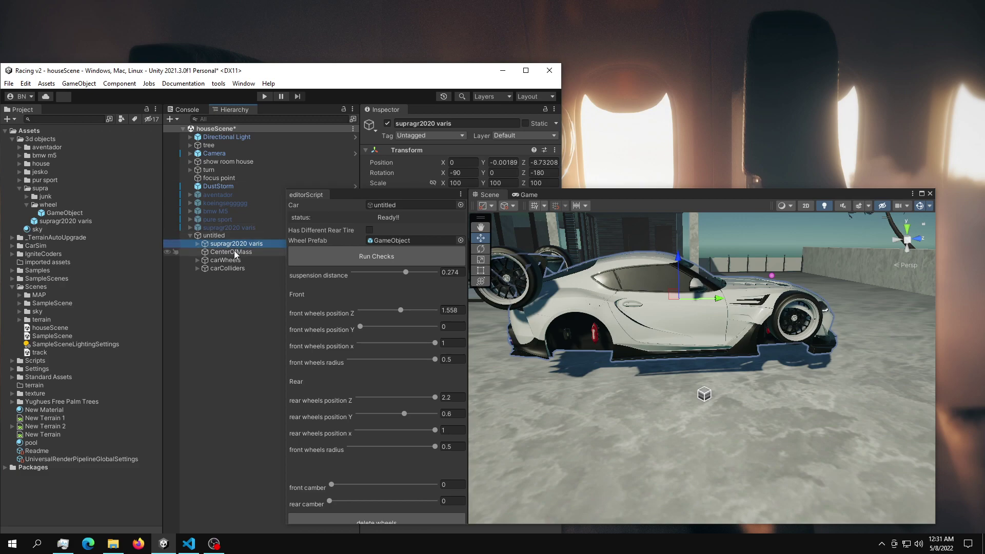
ctrl+click(230, 252)
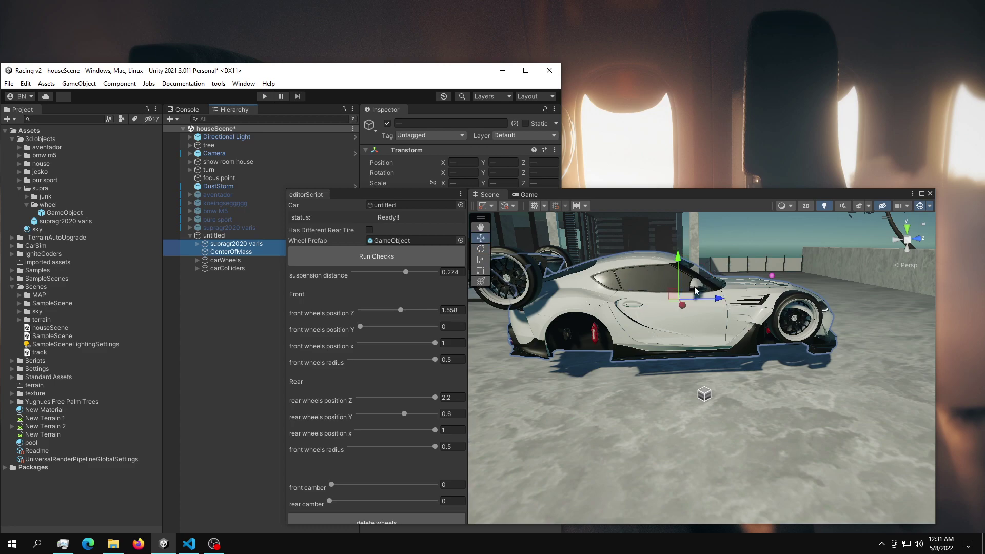
mouse_move(684, 280)
mouse_down()
mouse_move(689, 214)
mouse_move(685, 278)
mouse_up()
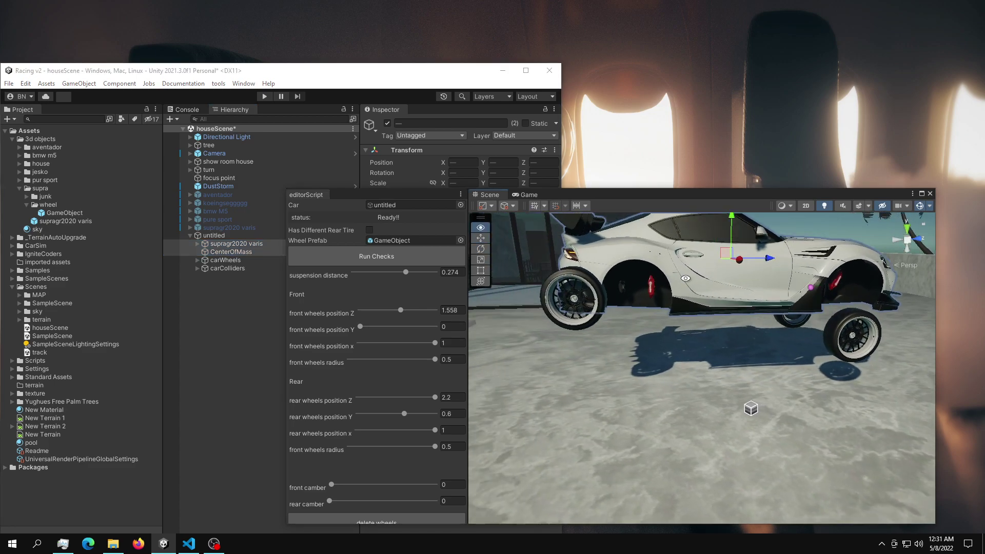
Step: Fit the front wheels into the front arches with position Z 1.436 and position Y 0.626
drag(393, 325, 404, 326)
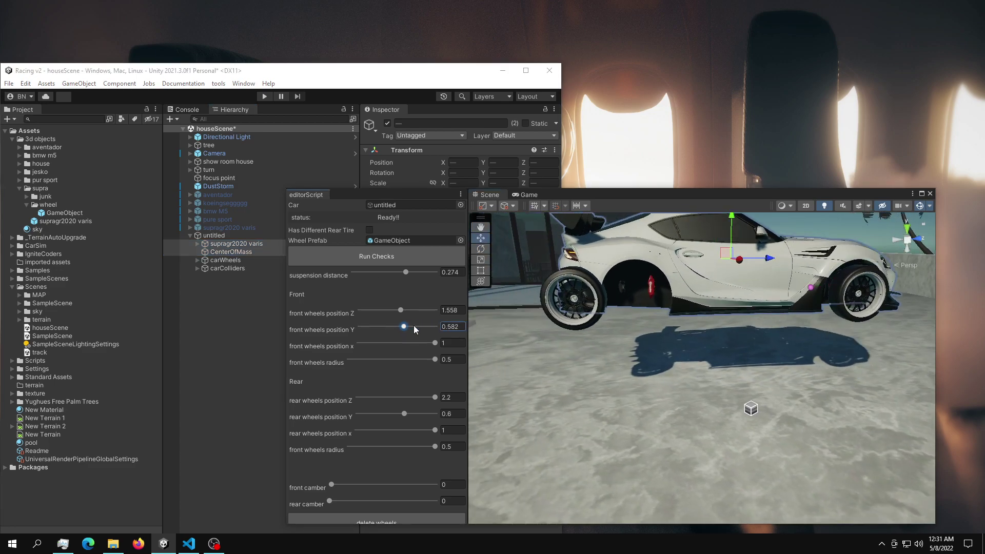
click(922, 194)
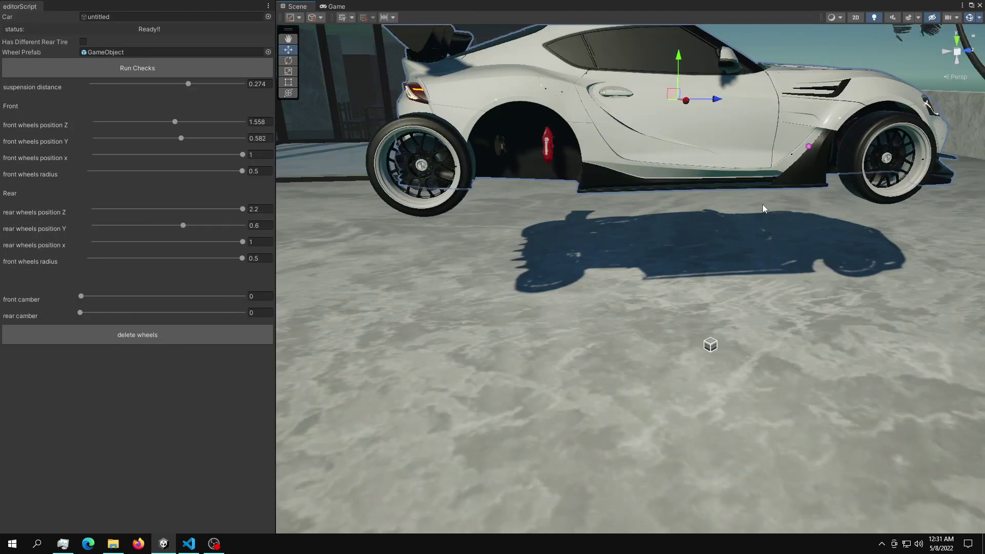
scroll(309, 236, down, 5)
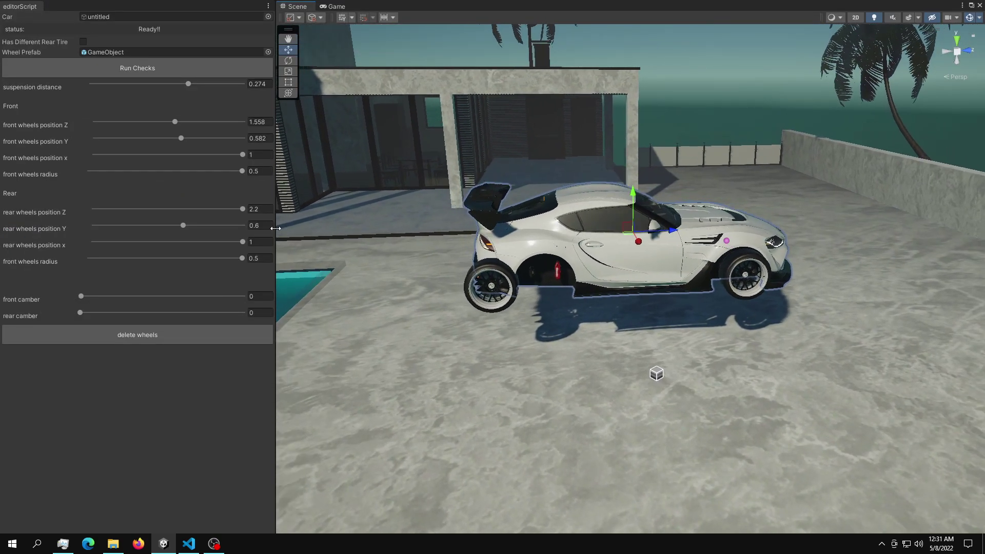
drag(276, 229, 212, 225)
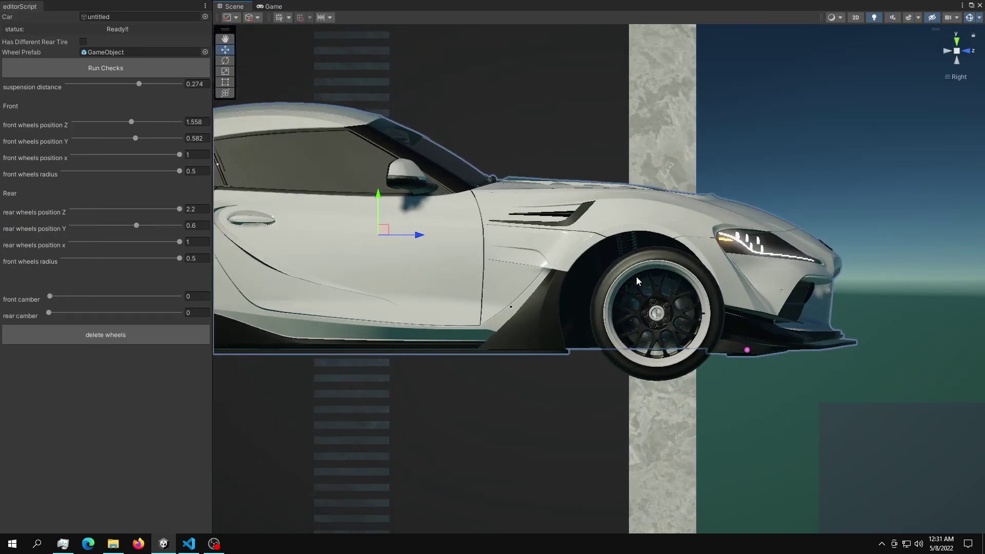
scroll(610, 266, up, 5)
middle_drag(610, 266, 519, 244)
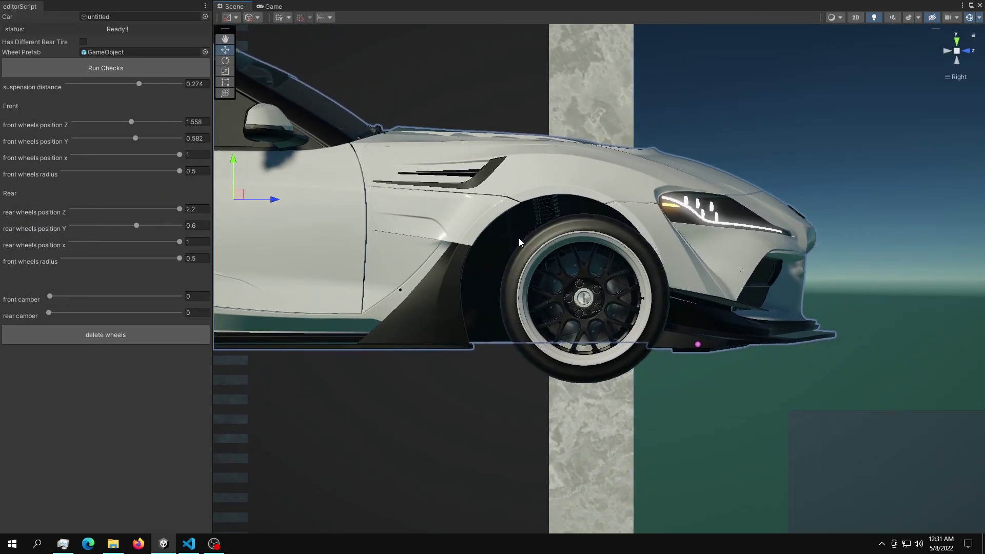
mouse_move(132, 122)
mouse_down()
mouse_move(143, 122)
mouse_move(121, 122)
mouse_up()
click(140, 138)
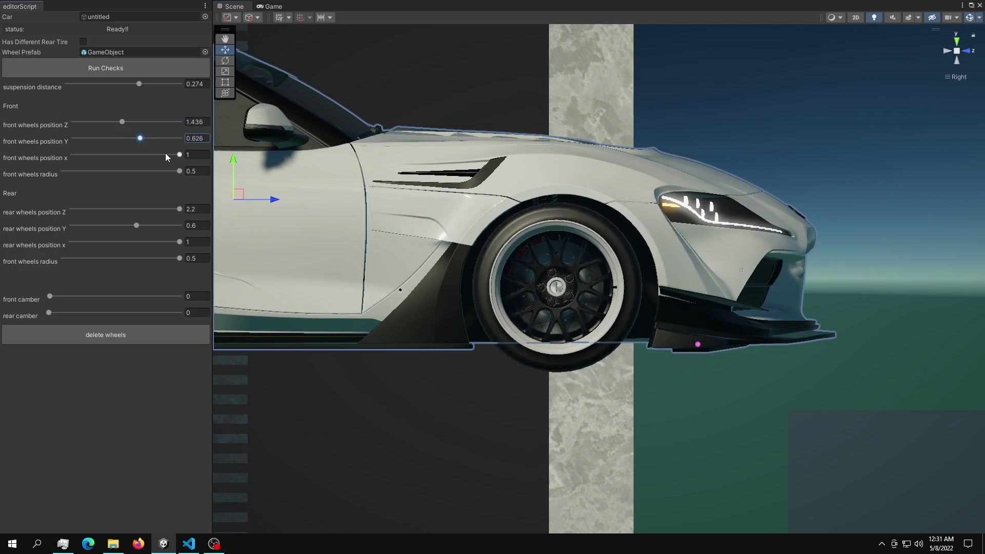
Step: Show the wheel colliders of untitled and shrink the front wheels radius to 0.377 to match the tire
click(177, 171)
drag(86, 7, 472, 78)
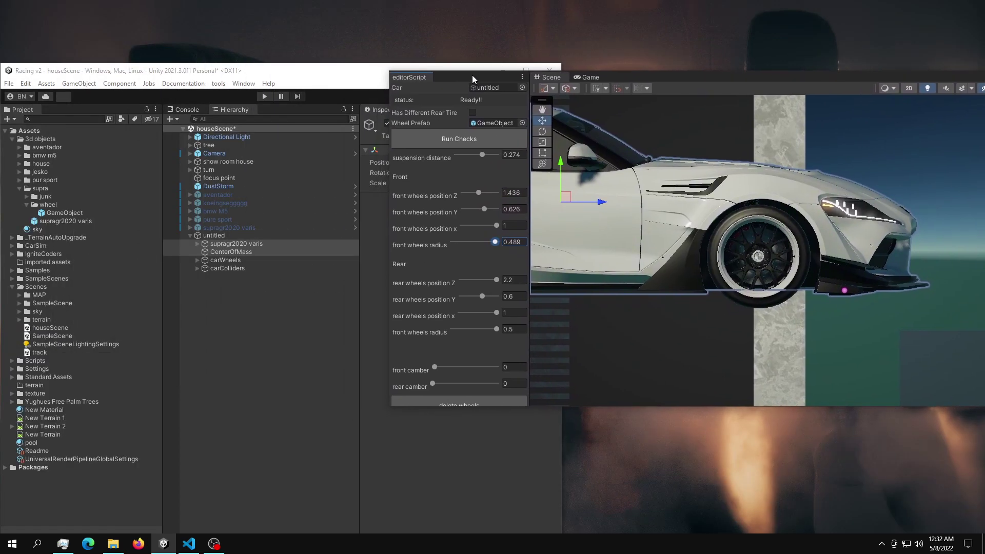
click(214, 234)
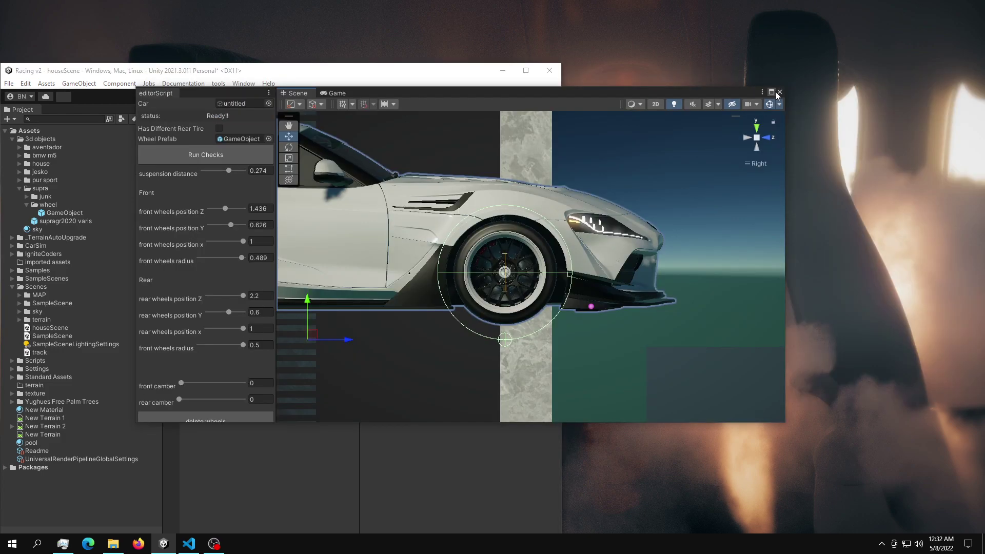
click(772, 93)
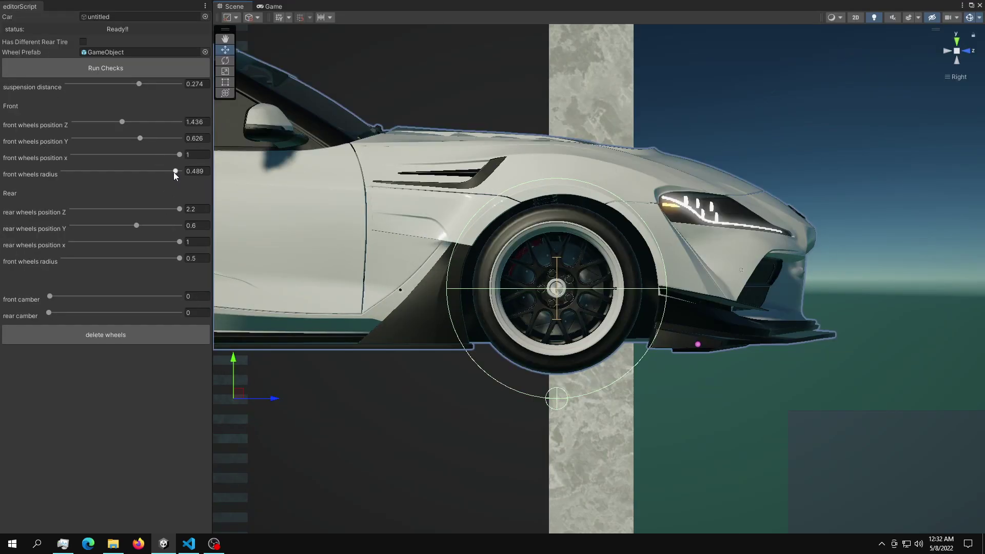
drag(175, 171, 132, 172)
Step: Fit the rear wheels into their arches with position Z 1.453, position Y 0.643 and radius 0.369
middle_drag(282, 217, 935, 210)
drag(180, 216, 142, 226)
drag(125, 257, 128, 255)
Step: Set the suspension distance to 0.148 and lower the wheels to position Y 0.573 front and 0.586 rear
drag(141, 85, 103, 84)
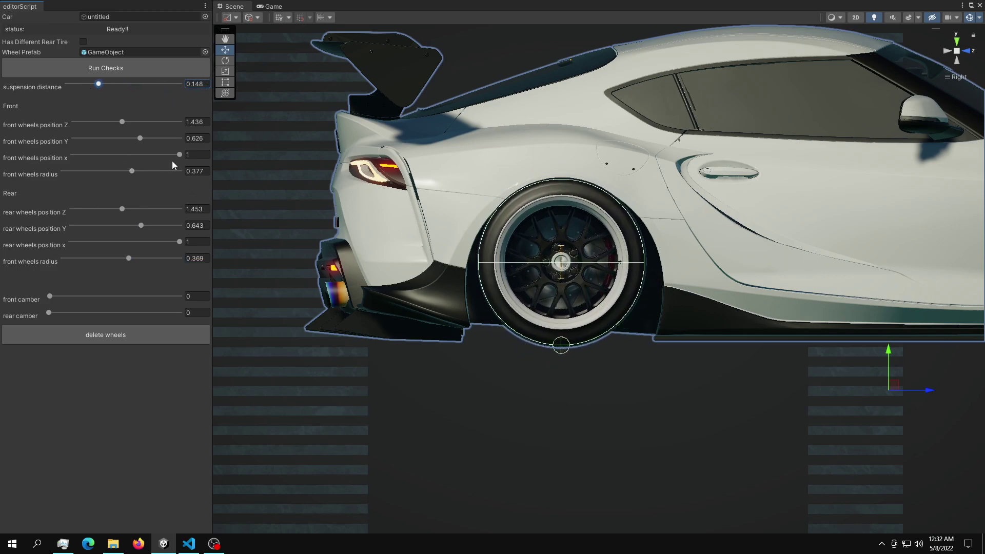
drag(141, 139, 135, 138)
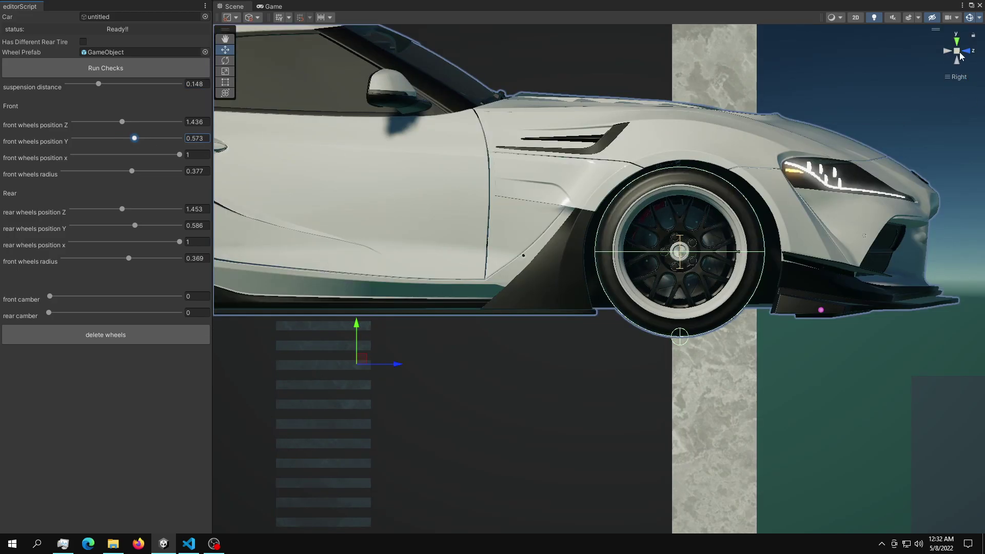
Step: Set the front camber to -8 and check the front wheels' tilt from several angles
click(958, 52)
alt+drag(672, 195, 554, 215)
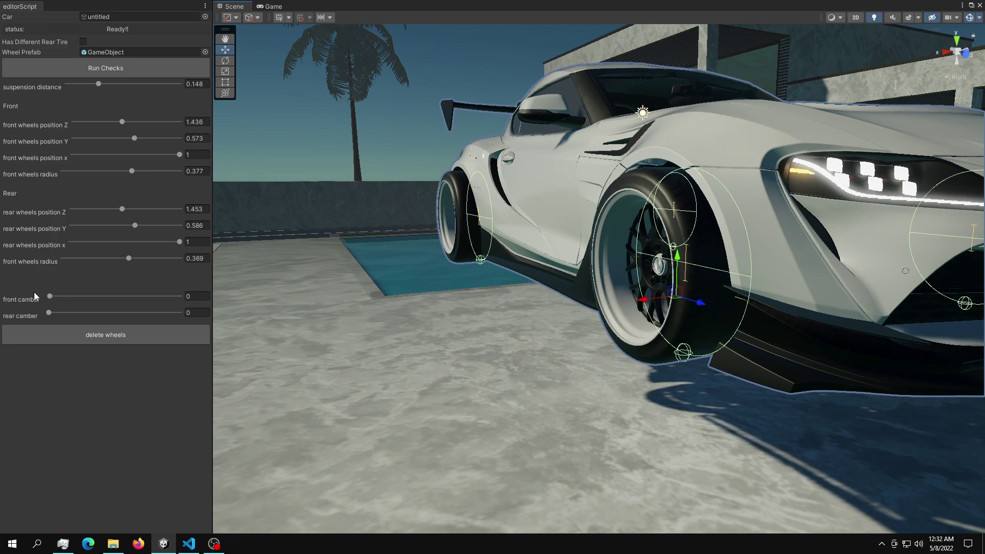
drag(57, 297, 299, 294)
middle_drag(673, 248, 633, 249)
alt+drag(580, 248, 634, 235)
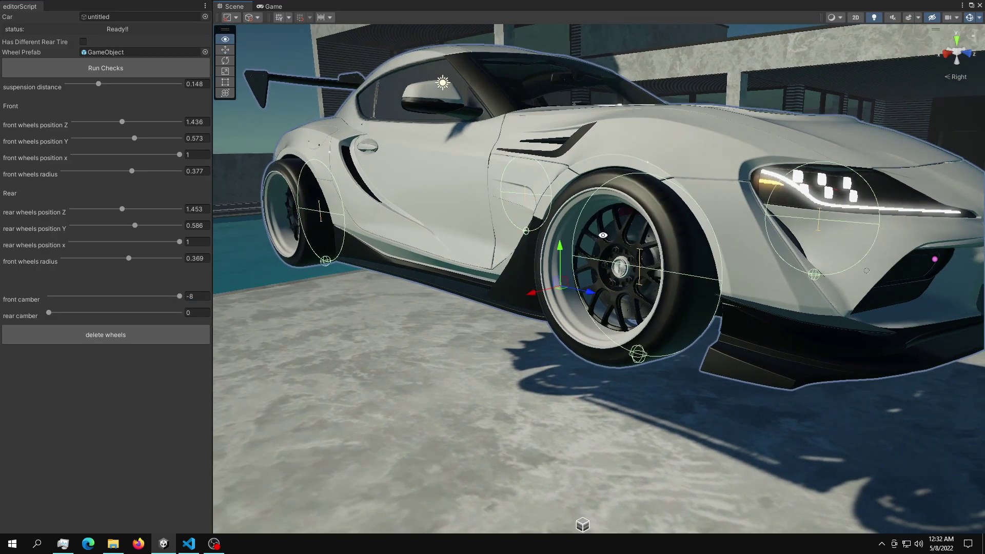
middle_drag(634, 235, 598, 231)
alt+drag(598, 231, 470, 226)
drag(171, 297, 192, 267)
Step: Set the rear camber to -3.67 while viewing the rear wheel up close
middle_drag(275, 175, 417, 183)
drag(49, 312, 0, 293)
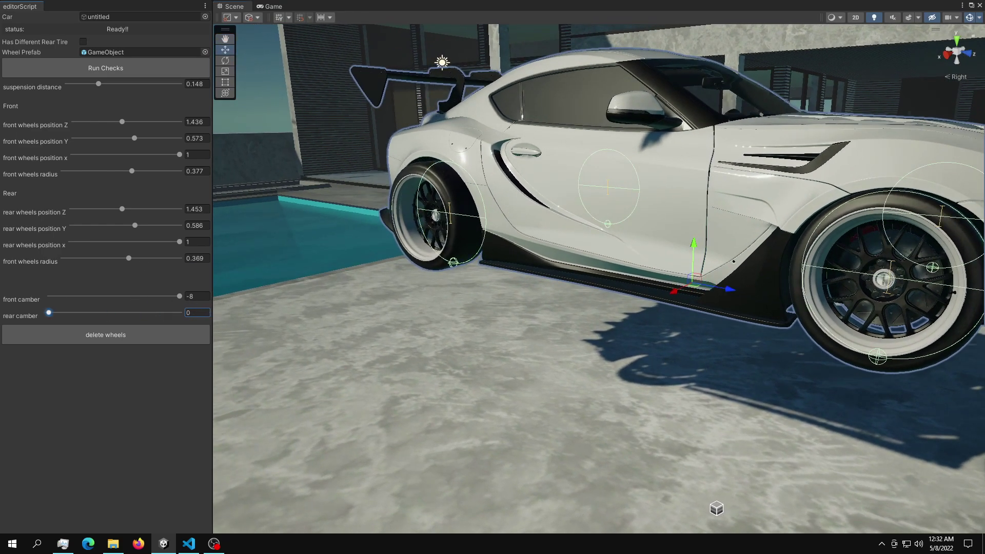
alt+drag(431, 200, 388, 200)
middle_drag(459, 210, 415, 198)
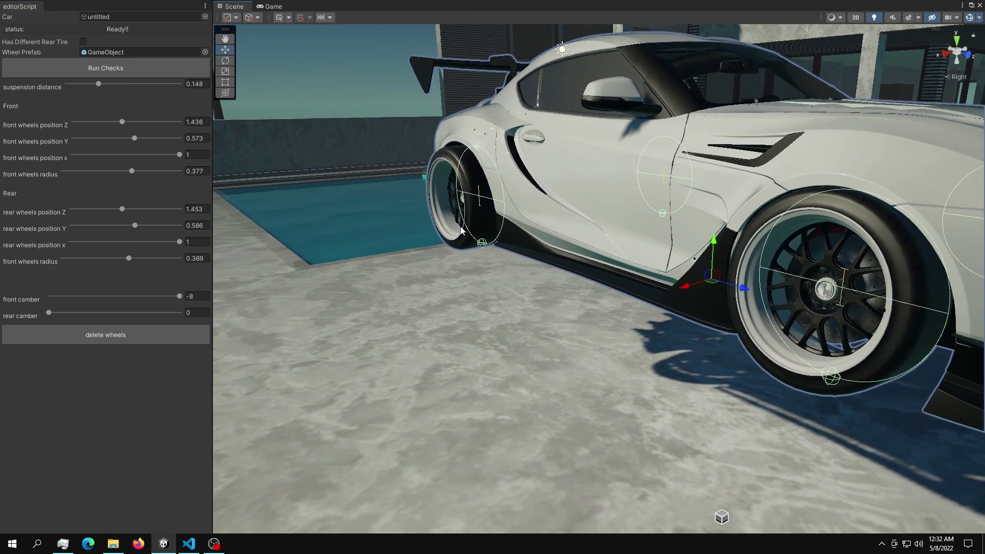
alt+drag(449, 152, 484, 170)
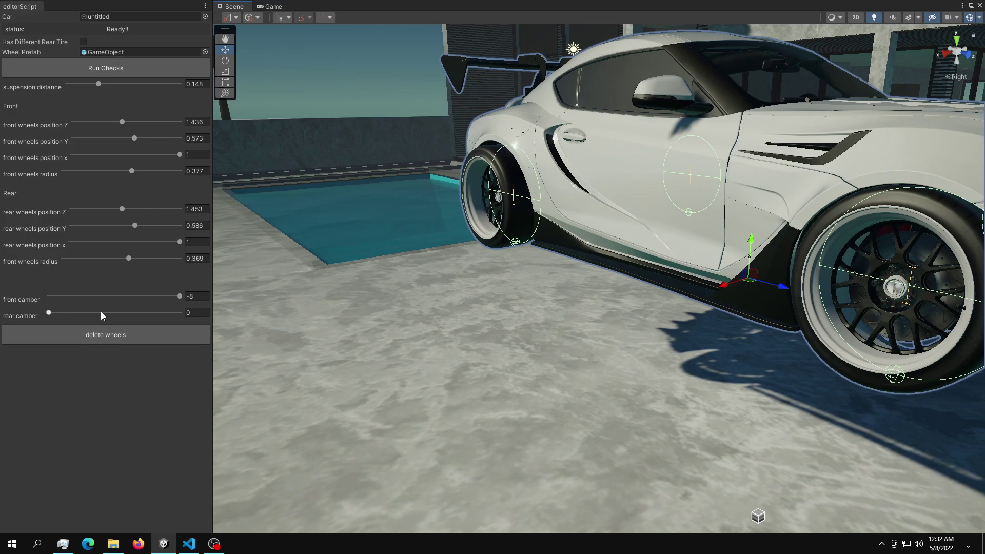
alt+drag(496, 188, 437, 269)
alt+drag(358, 298, 497, 295)
drag(49, 313, 108, 313)
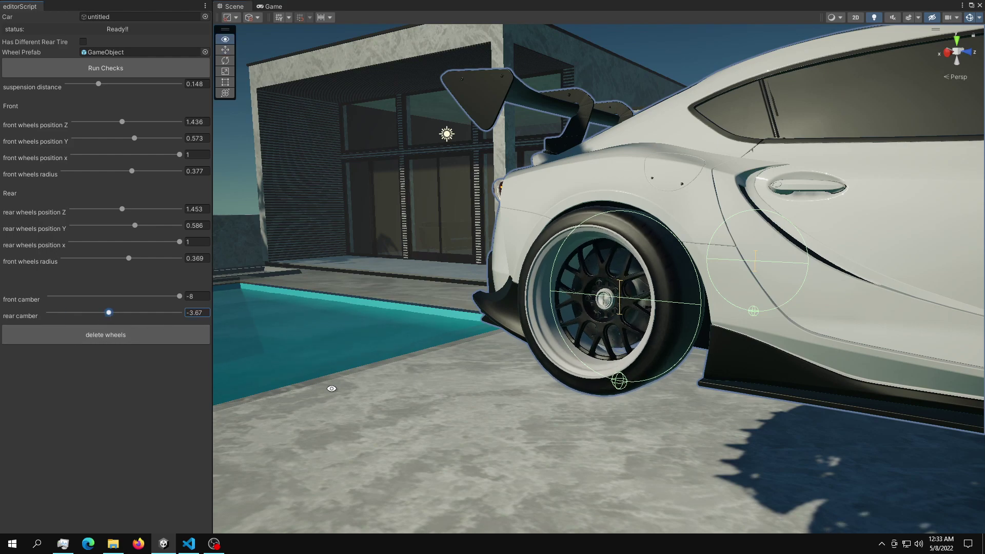
Step: Bring the wheels inward by setting position X to 0.887 for the rear wheels and 0.966 for the front wheels
drag(180, 242, 155, 242)
alt+drag(557, 267, 935, 264)
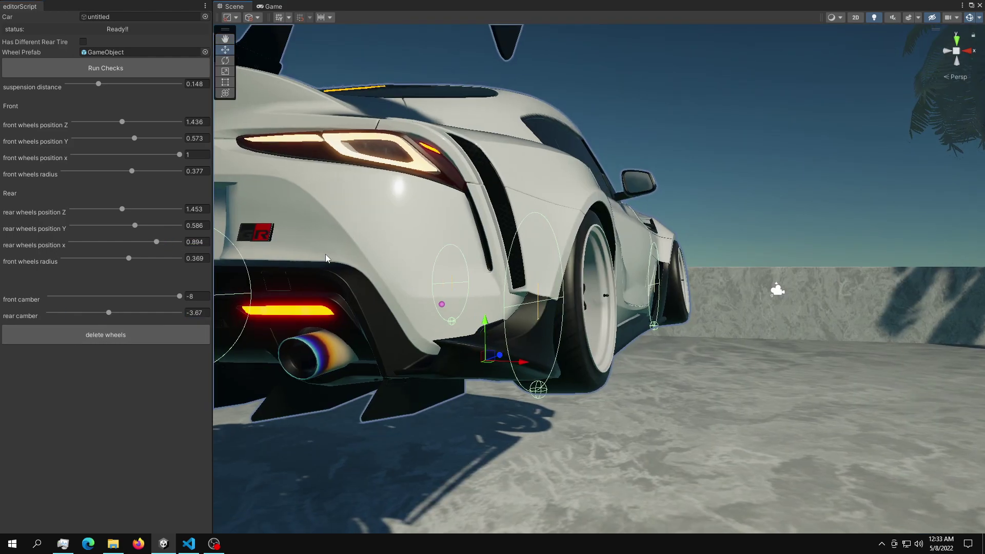
drag(156, 242, 155, 242)
middle_drag(821, 268, 612, 269)
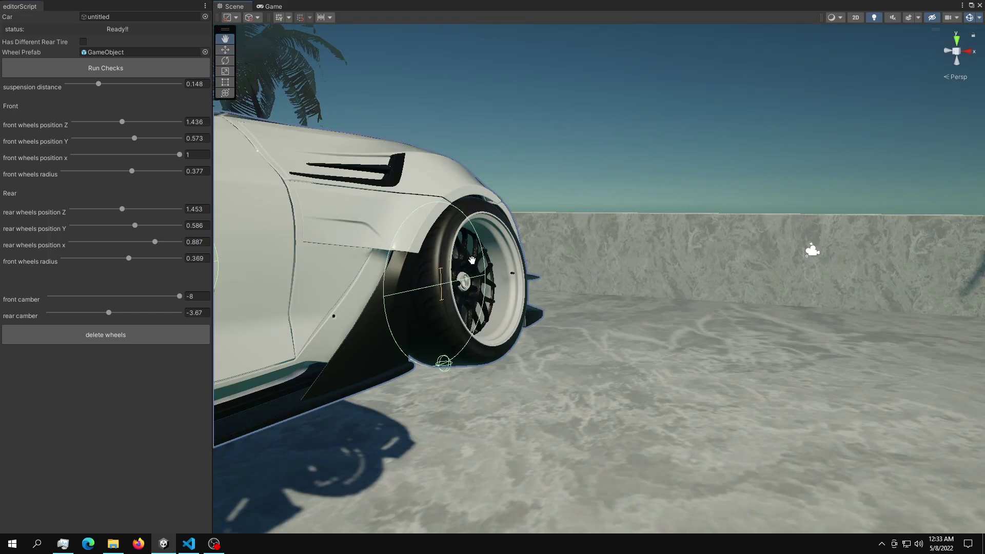
alt+drag(261, 258, 355, 259)
drag(179, 154, 173, 154)
alt+drag(769, 241, 499, 214)
scroll(444, 216, down, 3)
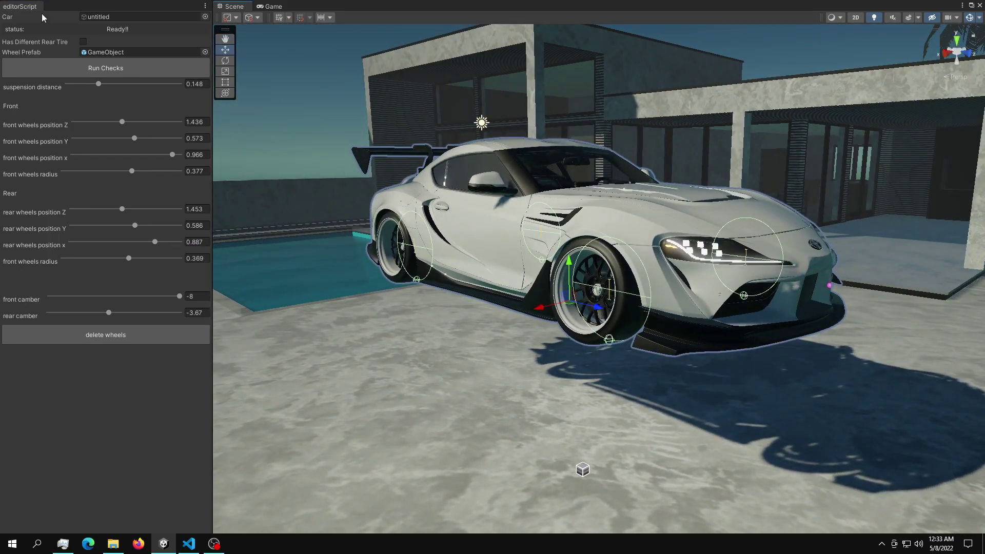
Step: Close the vehicle tool window, arrange the editor and Scene windows side by side, and collapse the car's Rigidbody component
right_click(24, 7)
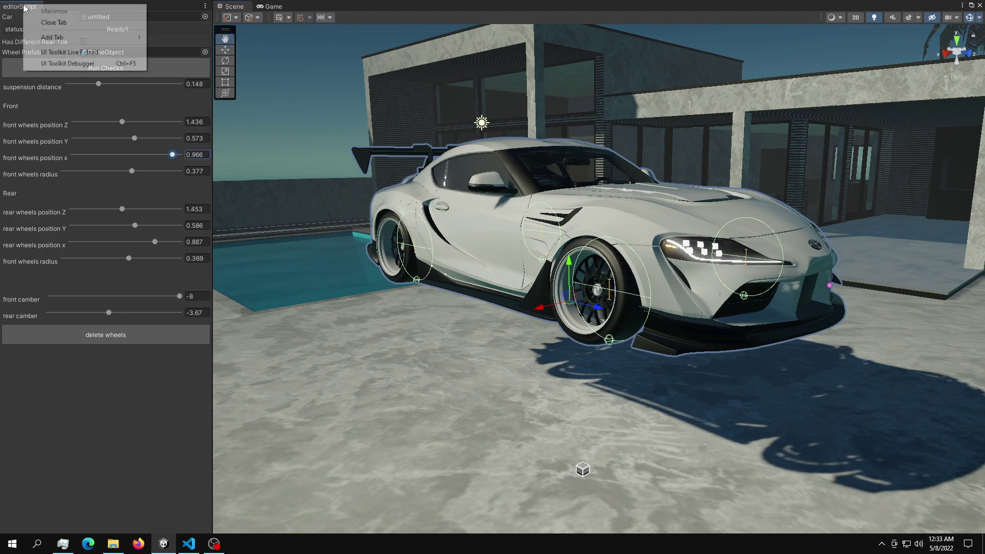
click(63, 25)
drag(176, 7, 546, 69)
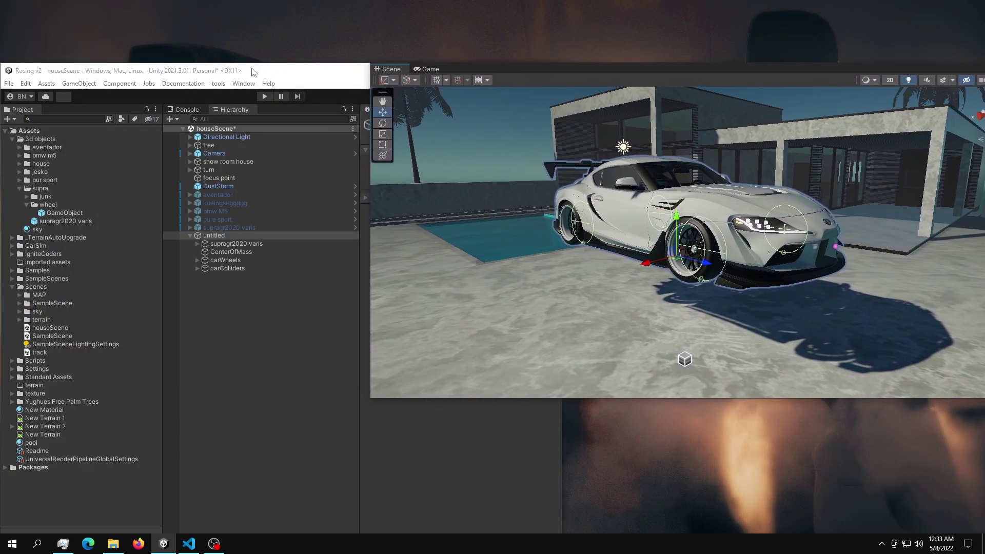
drag(253, 72, 224, 47)
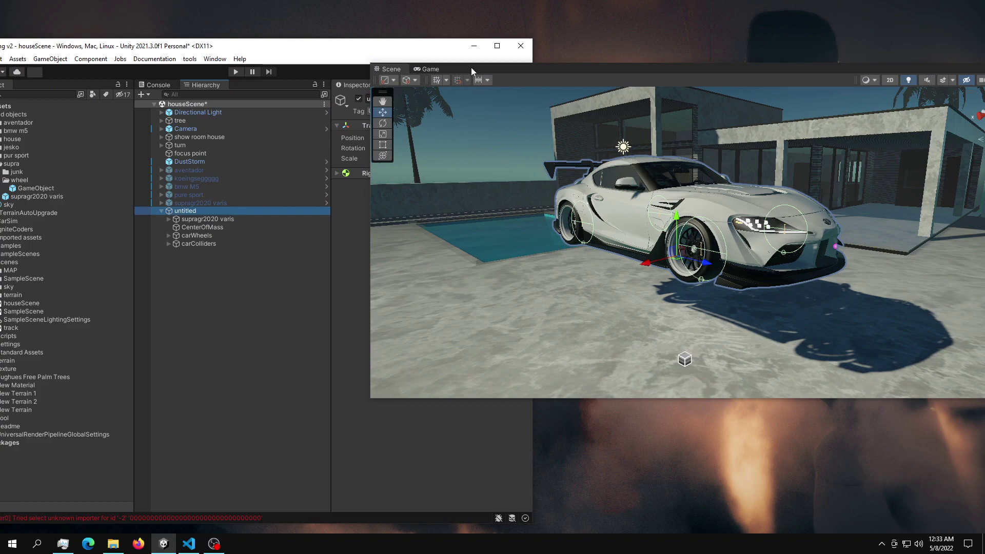
drag(471, 67, 645, 129)
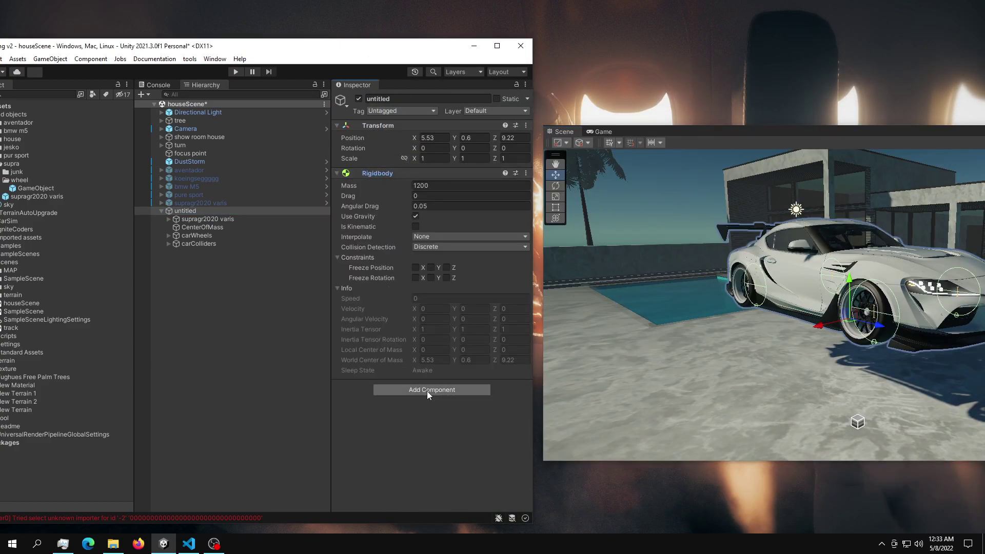
click(374, 173)
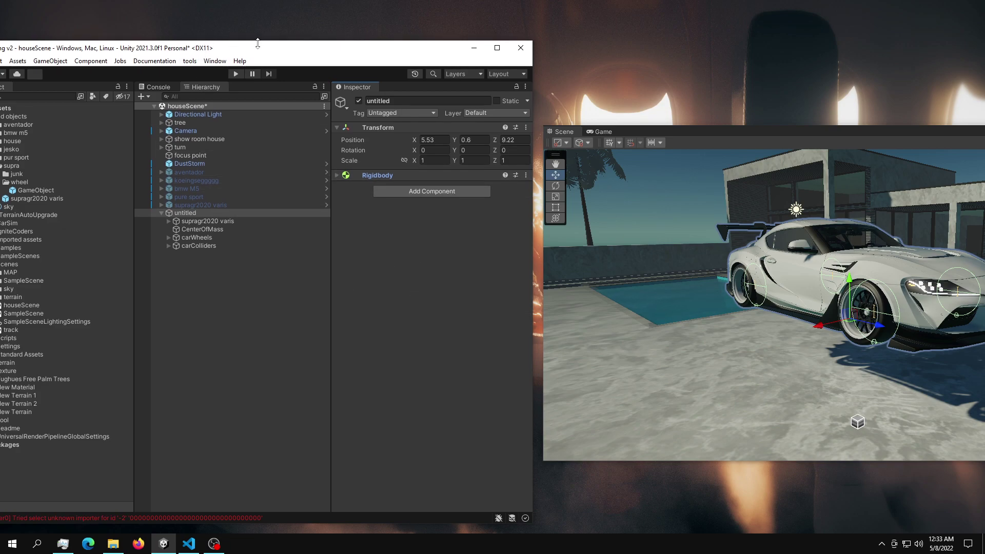
drag(204, 48, 305, 45)
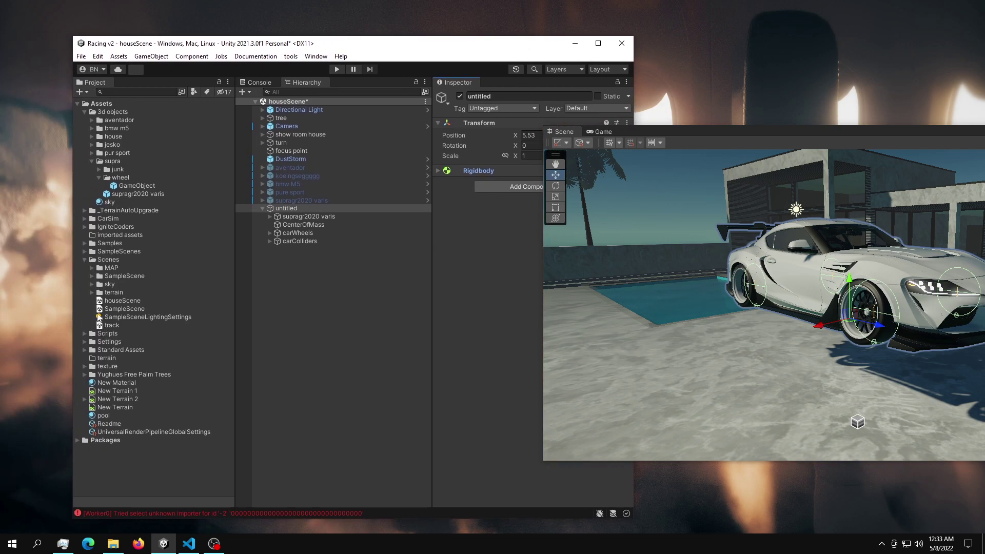
Step: Attach the carController, inputs, wheelsManager and AntiRollBar scripts from Scripts/engine to the untitled car object
click(84, 334)
click(91, 349)
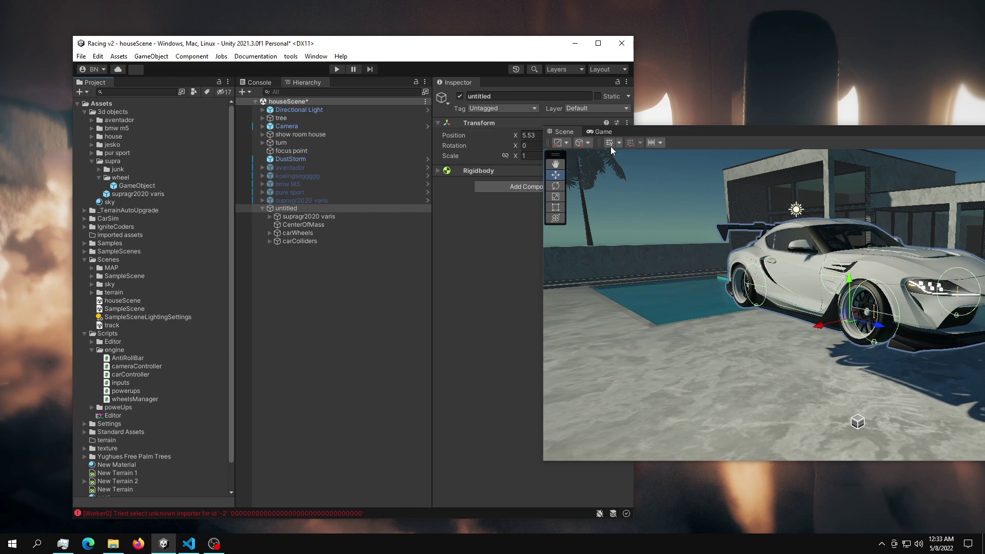
drag(125, 370, 536, 316)
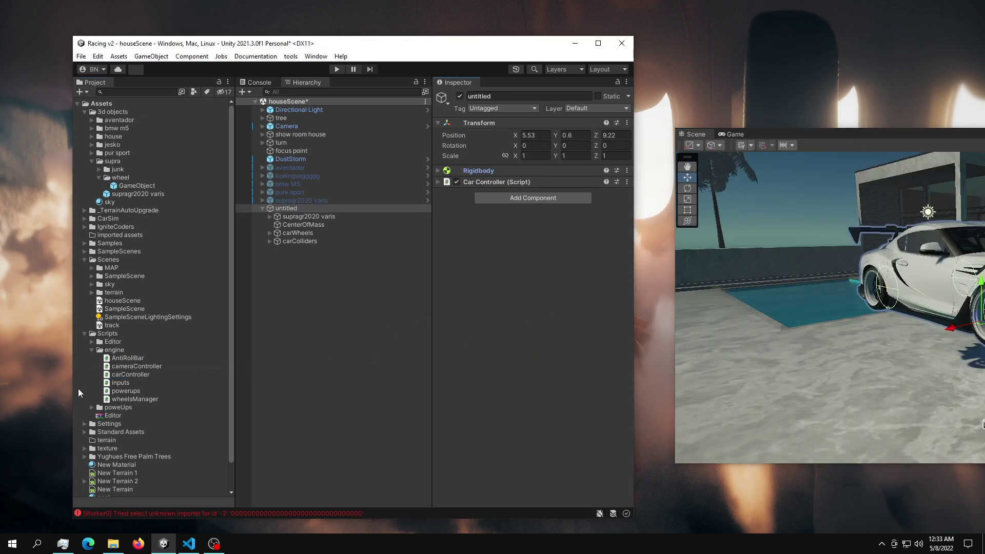
drag(121, 384, 513, 314)
drag(128, 399, 521, 334)
drag(125, 357, 522, 319)
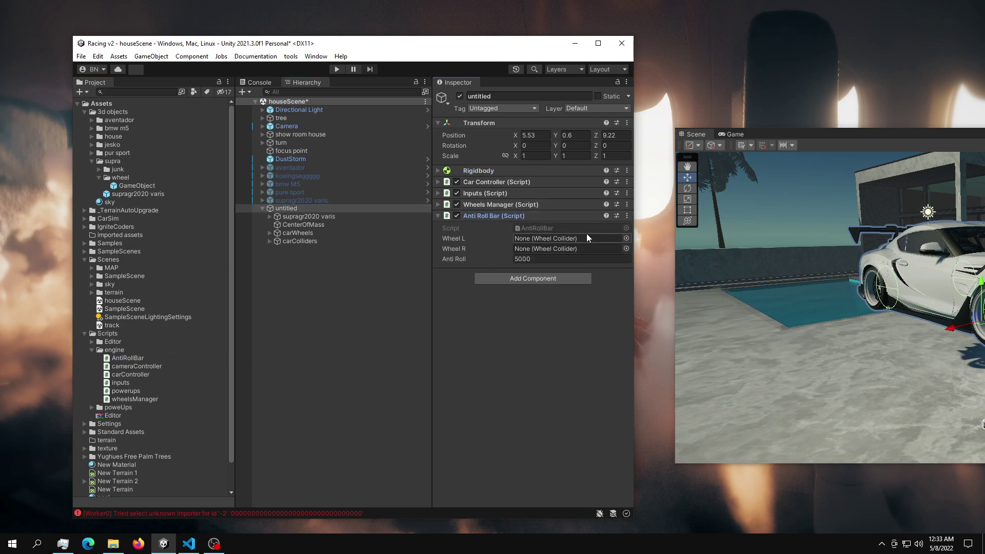
Step: Assign collider0 to Wheel L and collider1 to Wheel R of the car's Anti Roll Bar script
click(270, 241)
drag(301, 249, 559, 239)
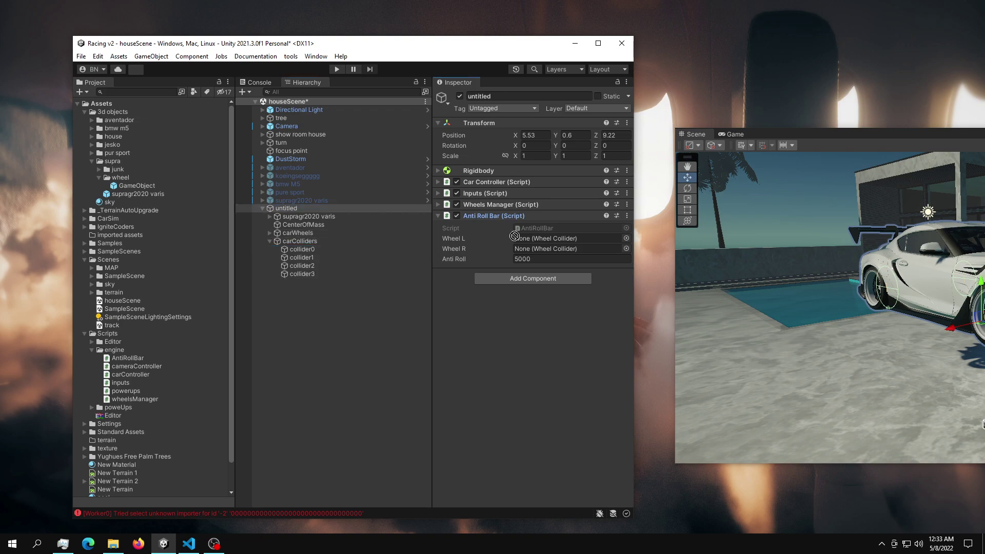
drag(301, 257, 538, 251)
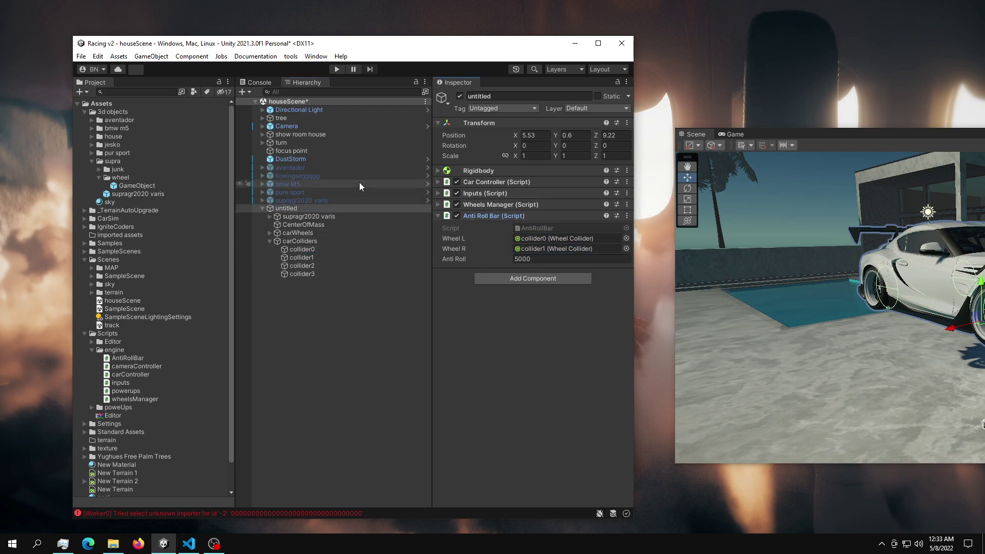
click(479, 215)
Step: Copy the aventador's Car Controller values onto the untitled car's Car Controller and set its drive to All Wheel Drive
click(490, 181)
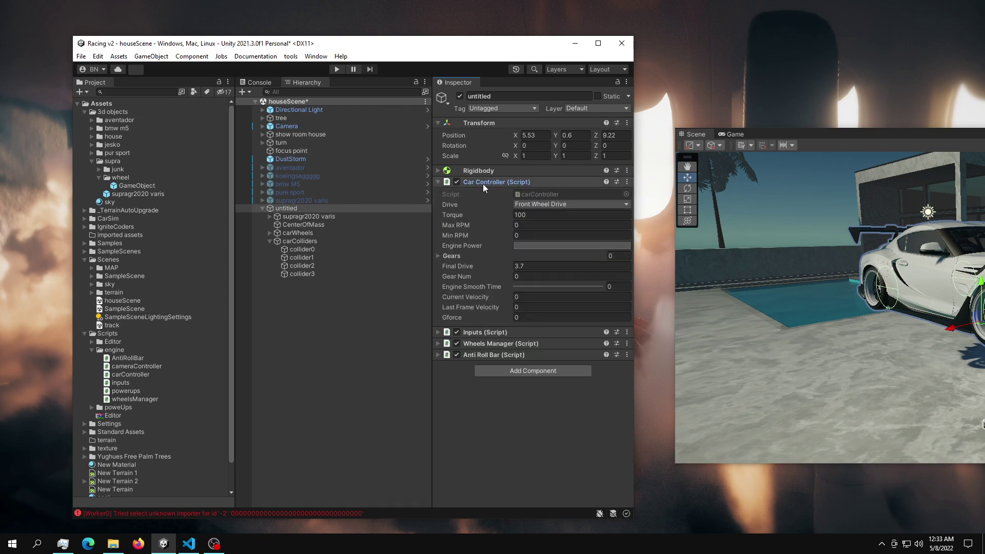
click(295, 169)
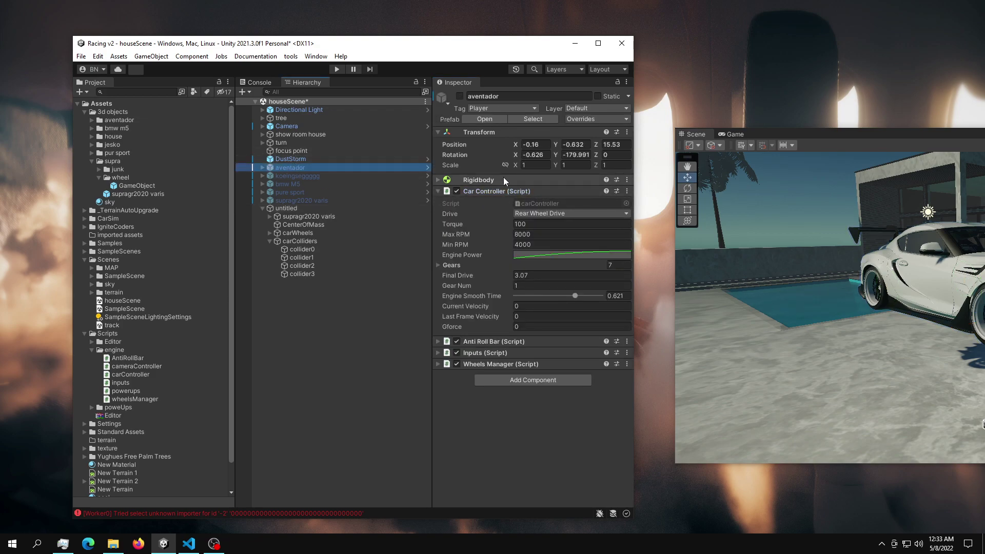
click(627, 190)
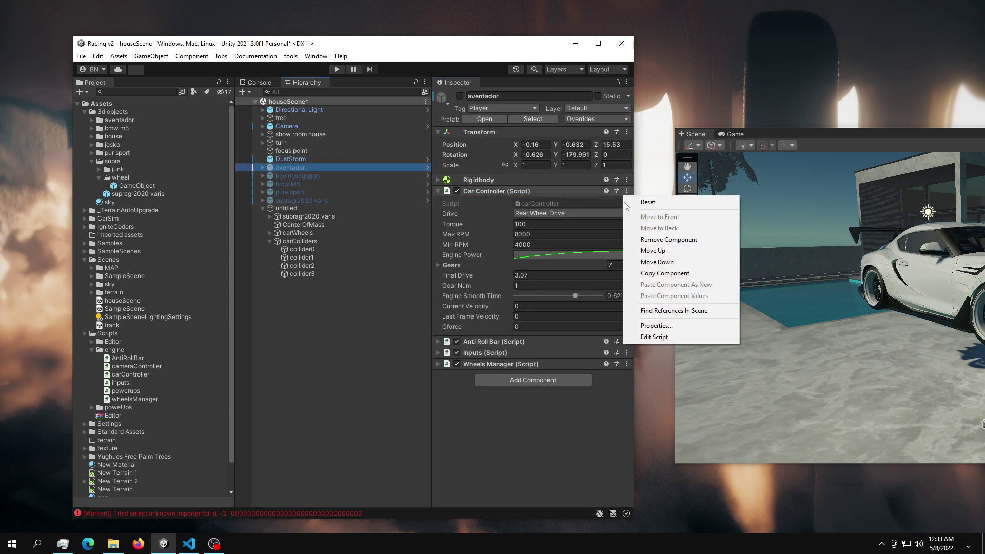
click(667, 275)
click(303, 209)
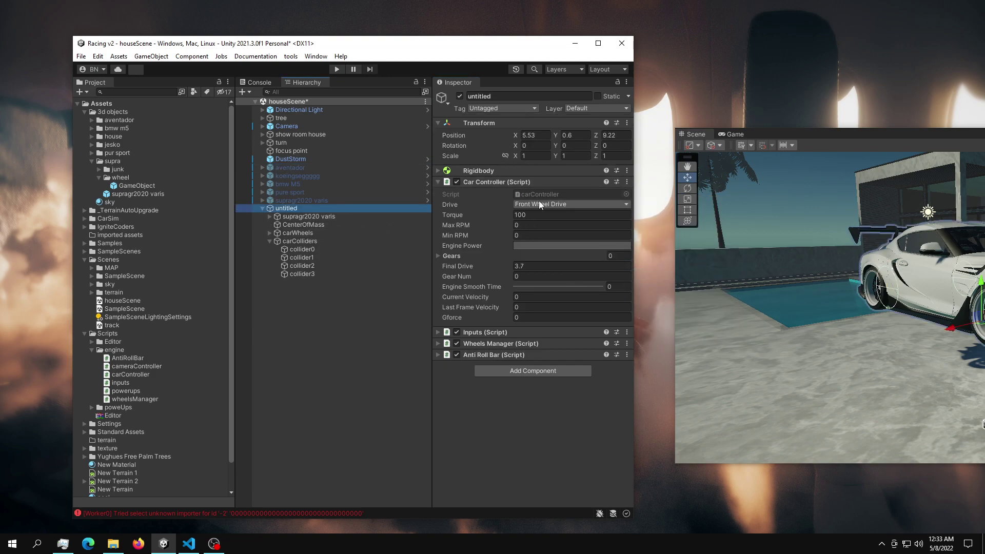
click(627, 181)
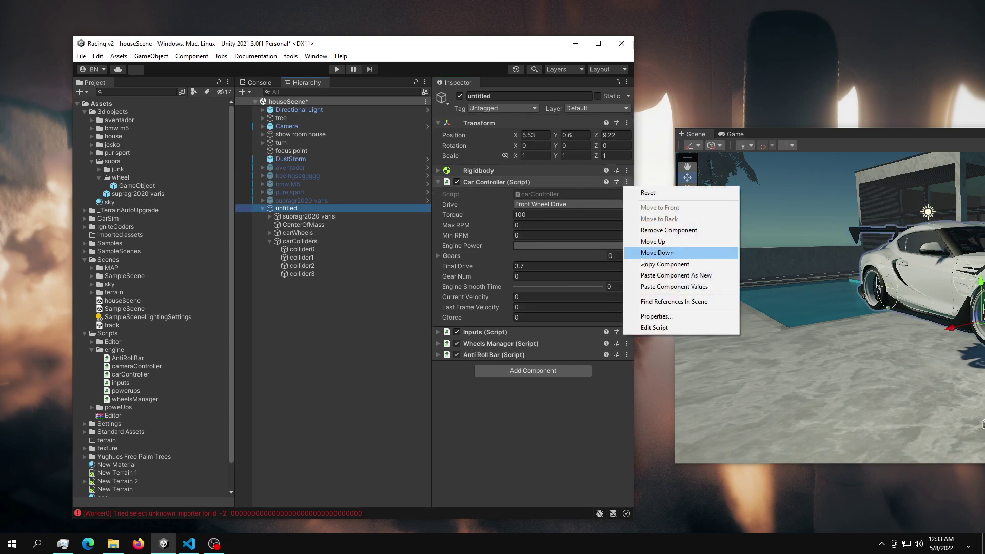
click(716, 286)
click(555, 204)
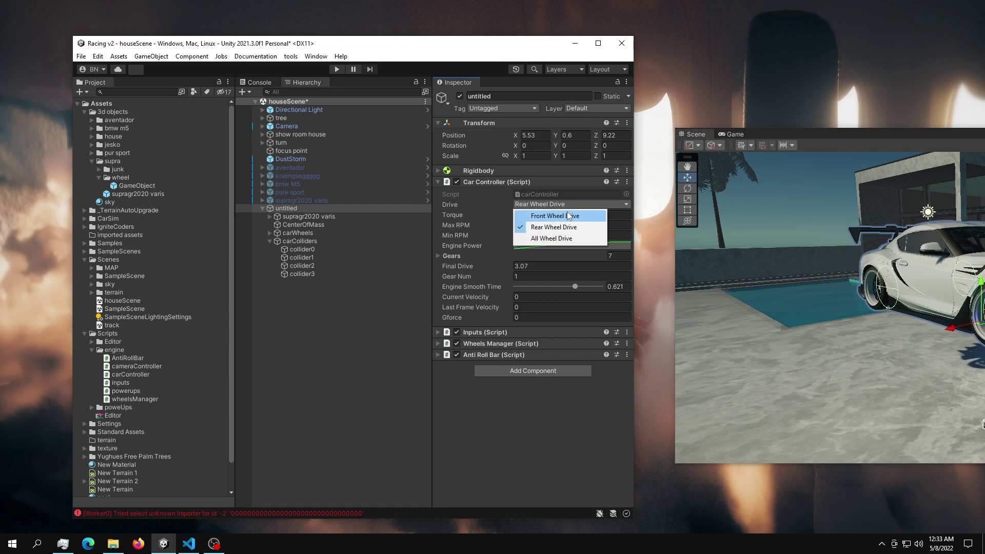
click(566, 239)
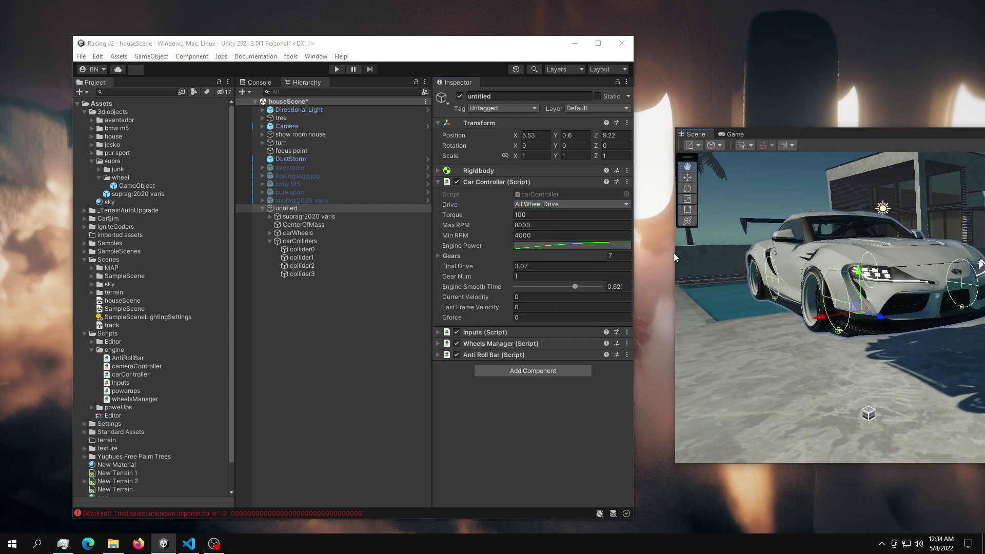
Step: Open the car's Engine Power curve, reshape it by moving its points, and close the curve editor
click(571, 245)
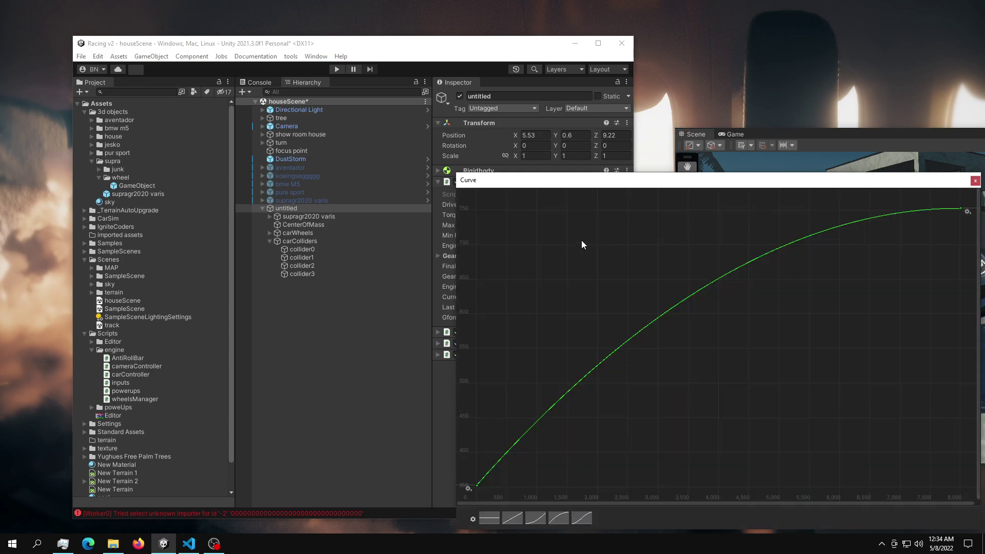
drag(558, 177, 366, 142)
scroll(480, 186, down, 3)
drag(461, 171, 693, 251)
drag(644, 176, 648, 288)
click(734, 136)
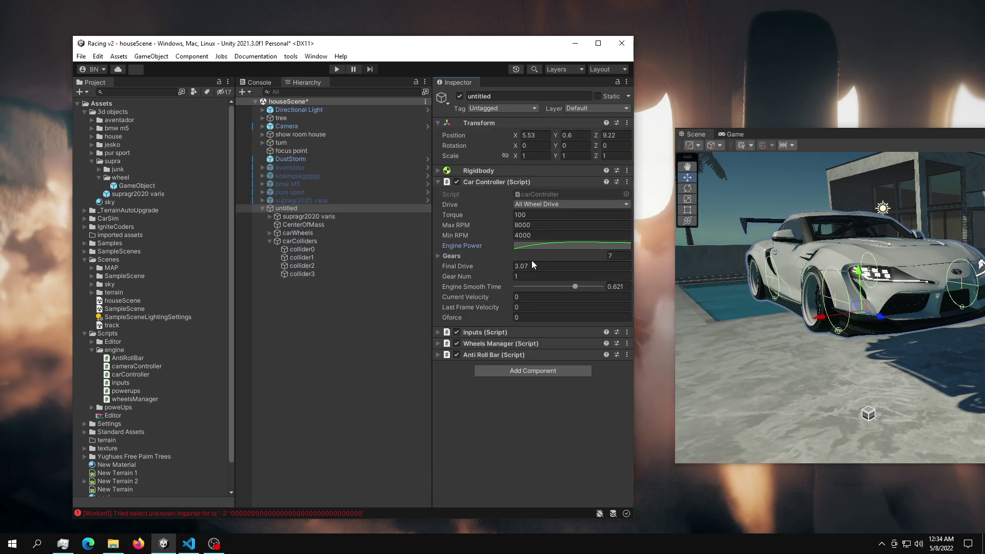
Step: Create an empty child object under the untitled car and add a Box Collider to it
click(268, 239)
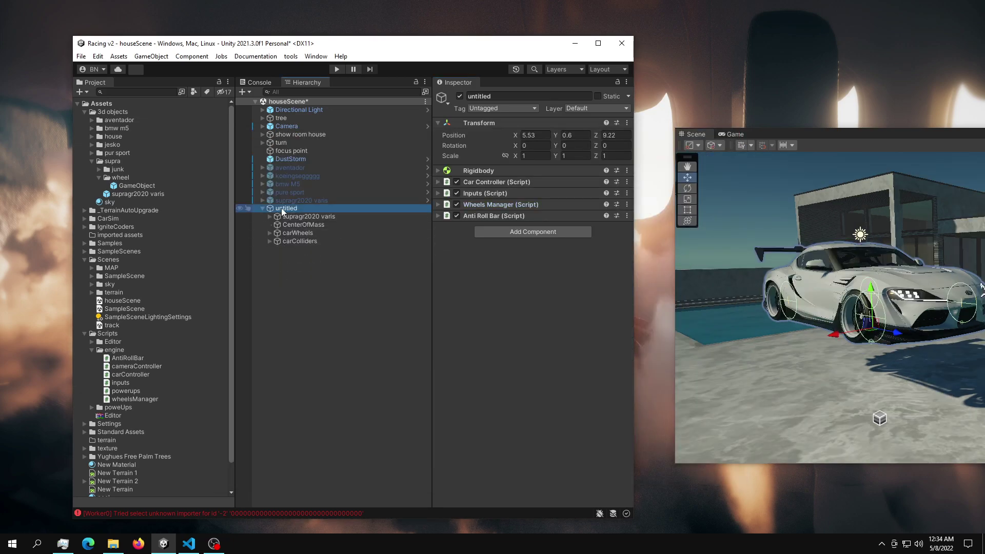
middle_drag(830, 261, 778, 274)
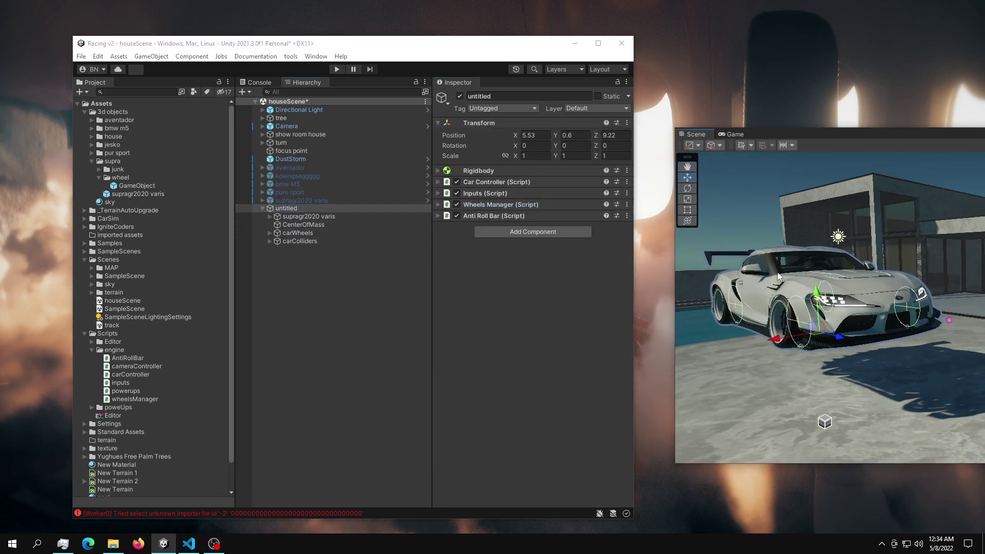
right_click(297, 207)
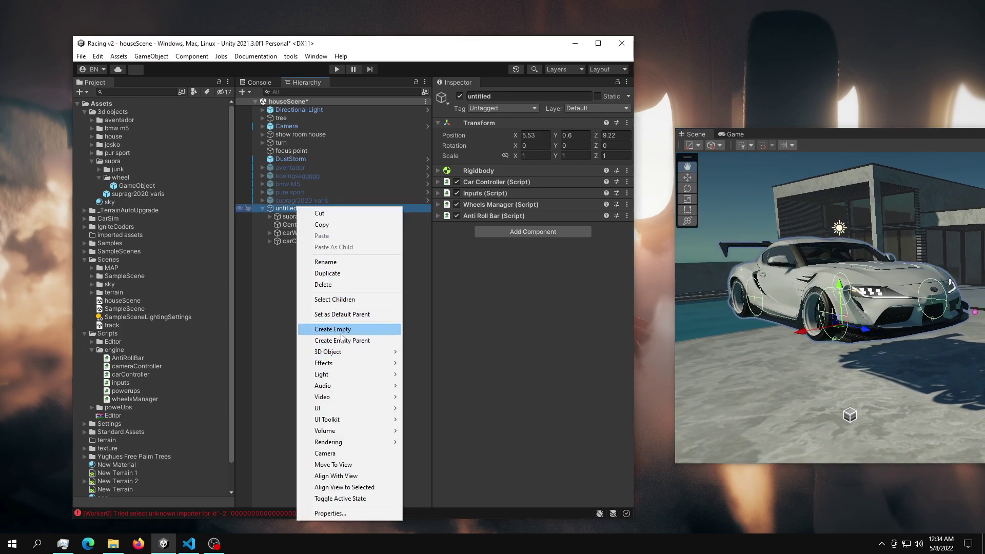
click(341, 334)
click(514, 180)
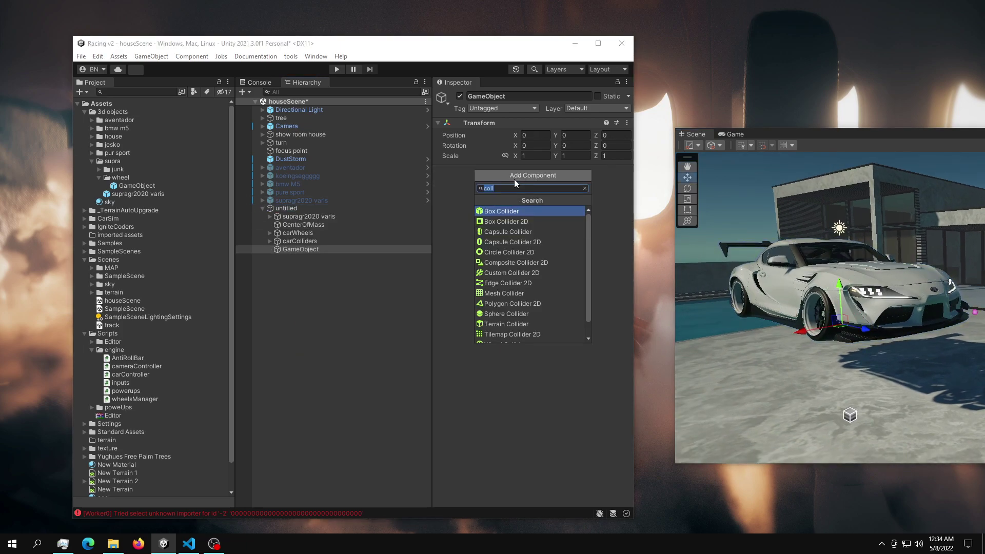
key(Return)
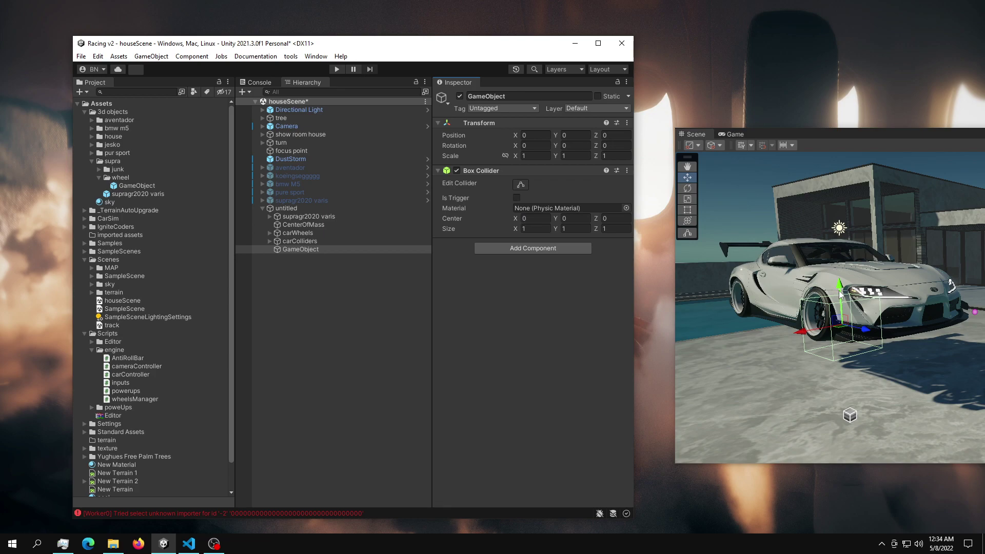
Step: Fit the box collider object to the car body with position Y 0.966 and scale 1.4953, 0.47526, 4.1522
drag(840, 294, 808, 301)
alt+drag(867, 233, 893, 231)
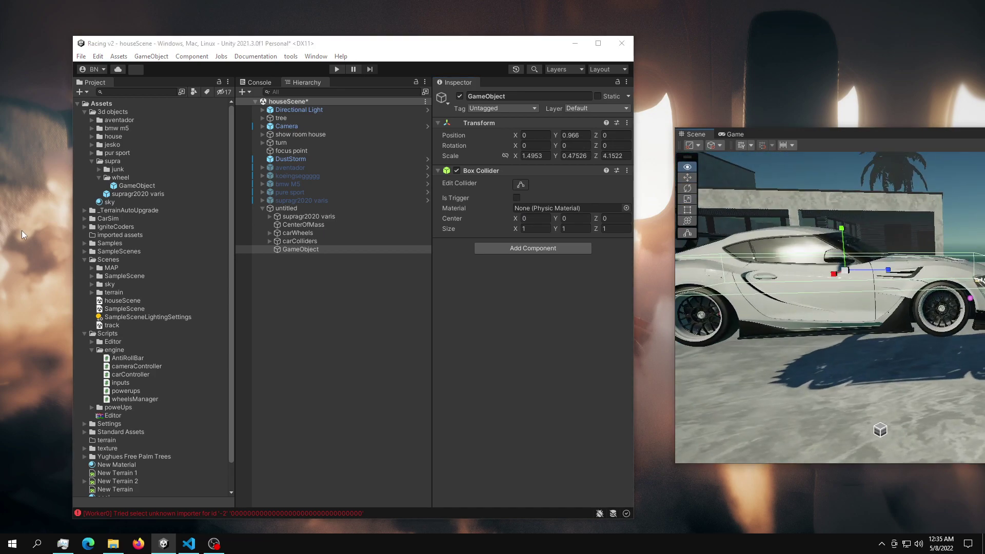
alt+drag(816, 277, 835, 274)
Step: Move the CenterOfMass object lower and toward the rear, to position Y 0.537 and Z -0.477
click(307, 225)
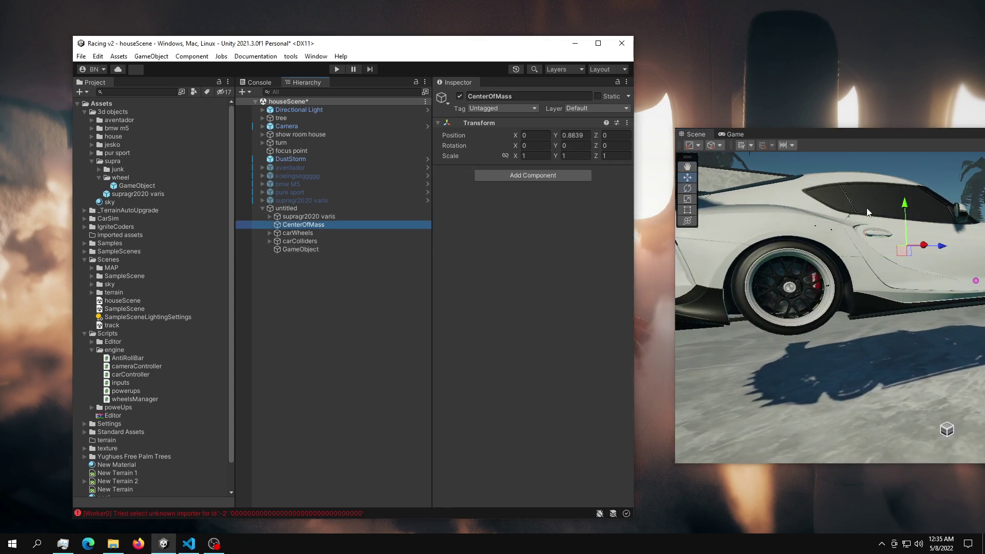
key(f)
key(w)
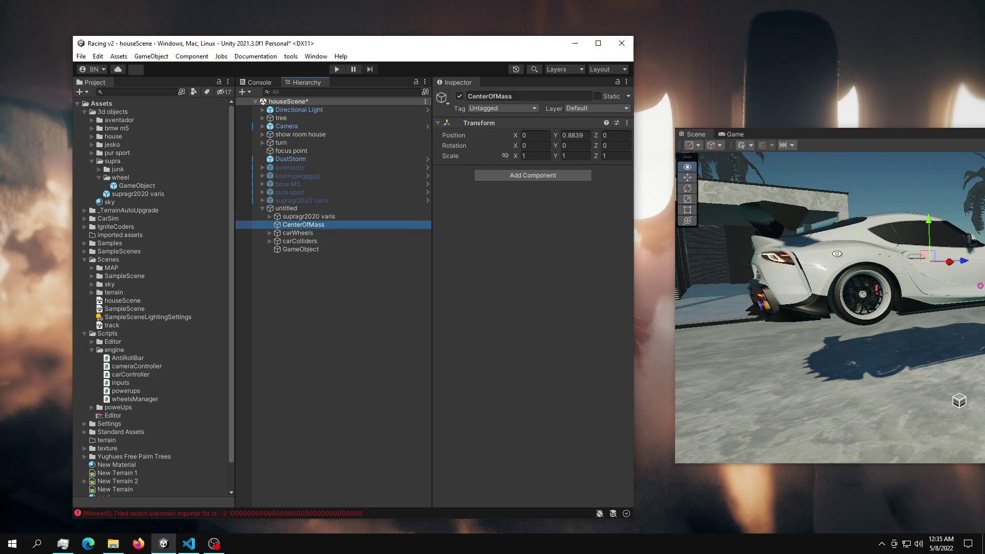
alt+drag(837, 254, 820, 236)
drag(760, 269, 761, 266)
alt+drag(761, 266, 815, 260)
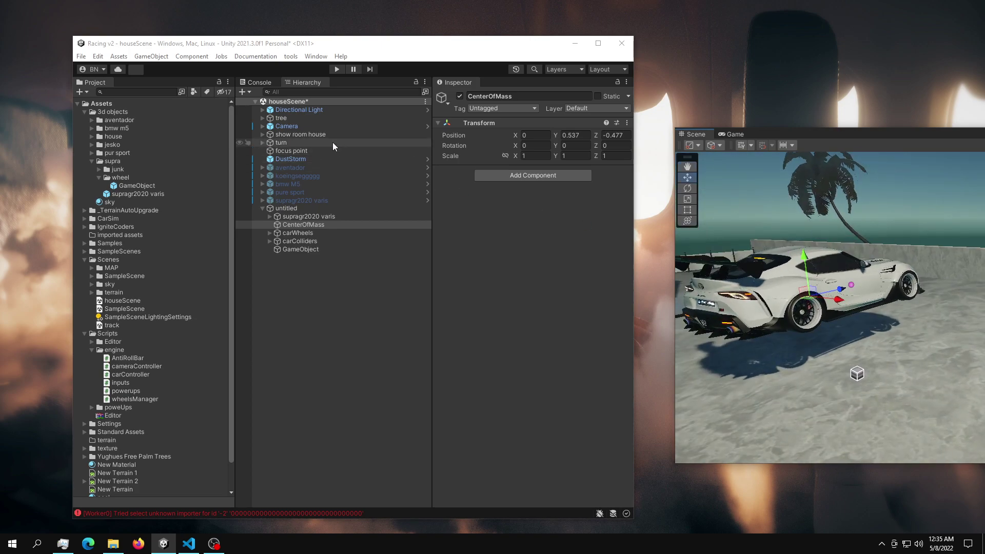
Step: Toggle the enabled state of two components on the Camera object and show the Game view
click(310, 126)
click(456, 191)
click(456, 180)
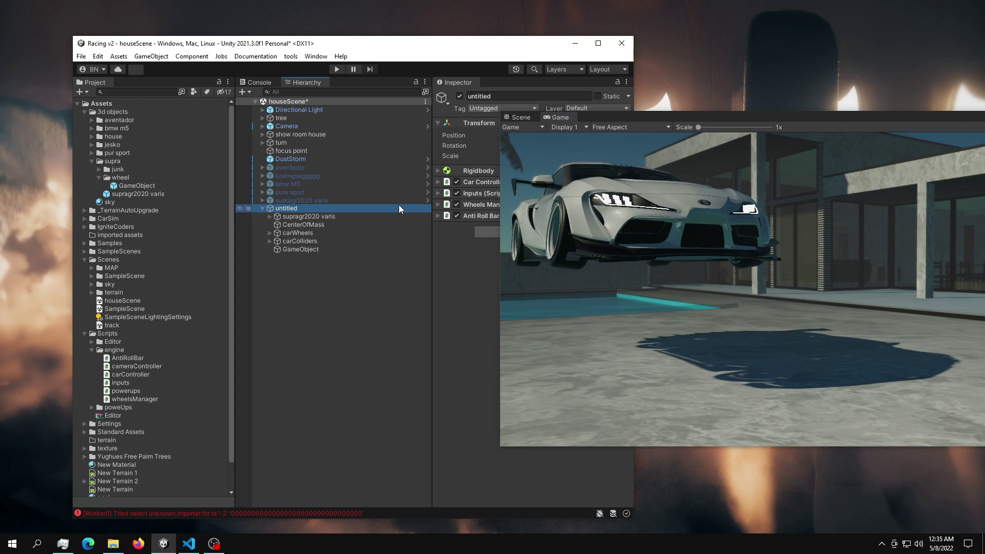
Step: Lower the untitled car to the ground at position Y -0.59 and run the scene in play mode
drag(607, 119, 548, 174)
drag(557, 135, 547, 142)
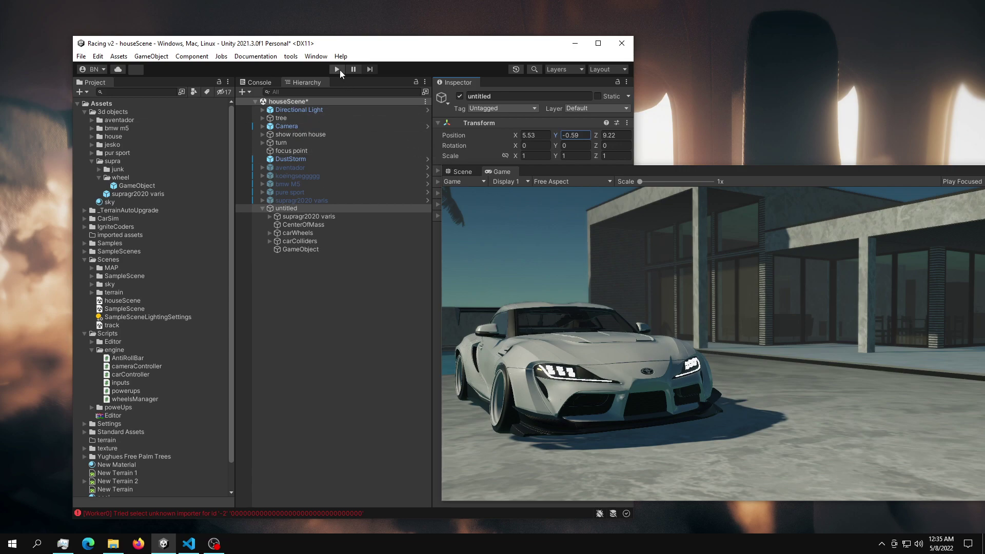
click(338, 69)
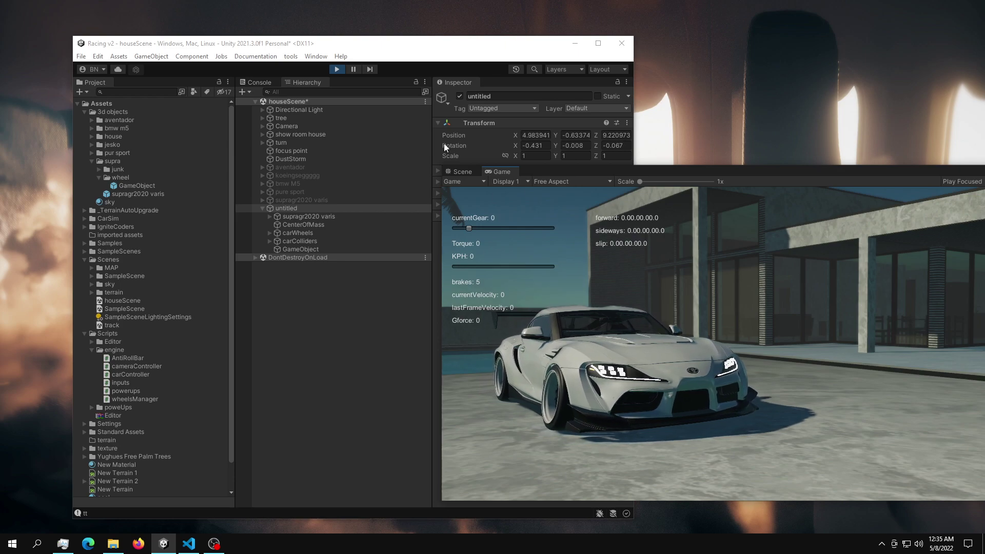
Step: Stop play mode and return to the Scene view of the parked Supra
click(336, 70)
drag(567, 171, 687, 152)
click(582, 152)
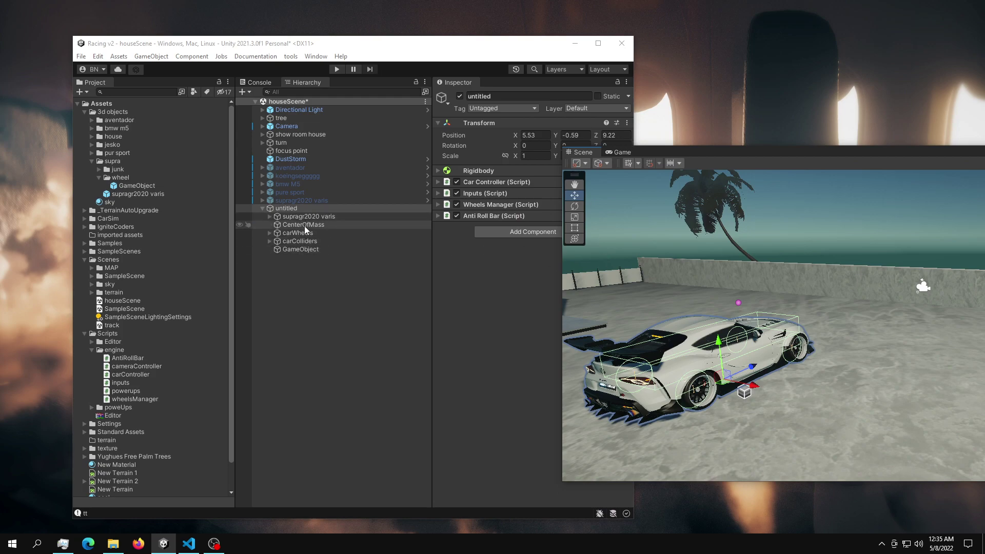
Step: Reset the scale of the car's box collider GameObject to 1 on X, Y and Z
click(300, 249)
drag(621, 155, 668, 176)
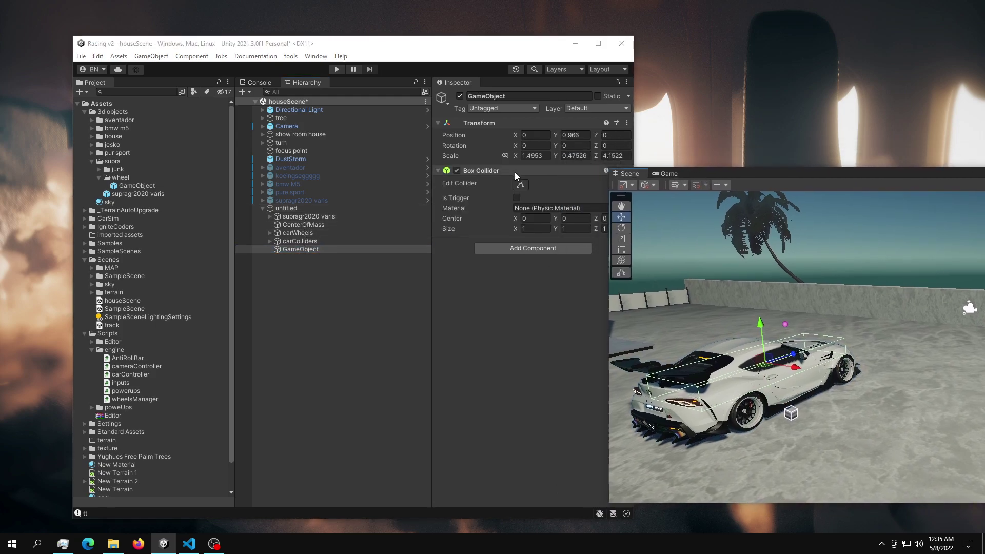
alt+drag(714, 333, 796, 327)
middle_drag(796, 330, 855, 338)
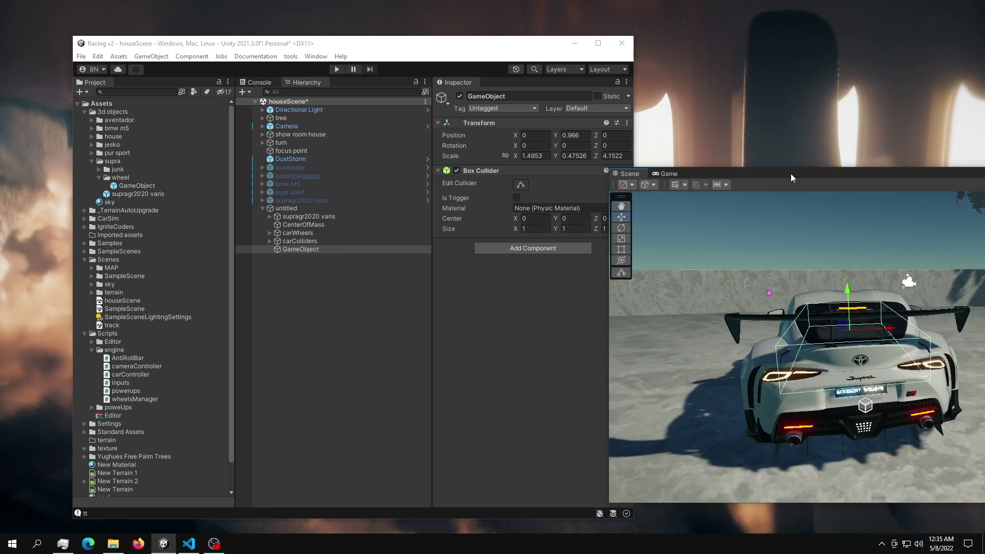
drag(701, 180, 445, 188)
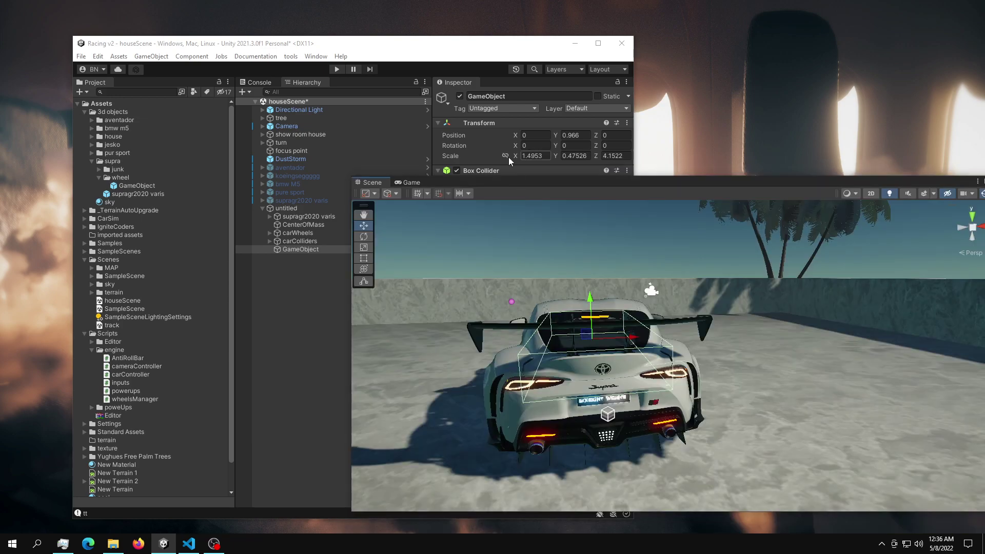
drag(532, 188, 542, 206)
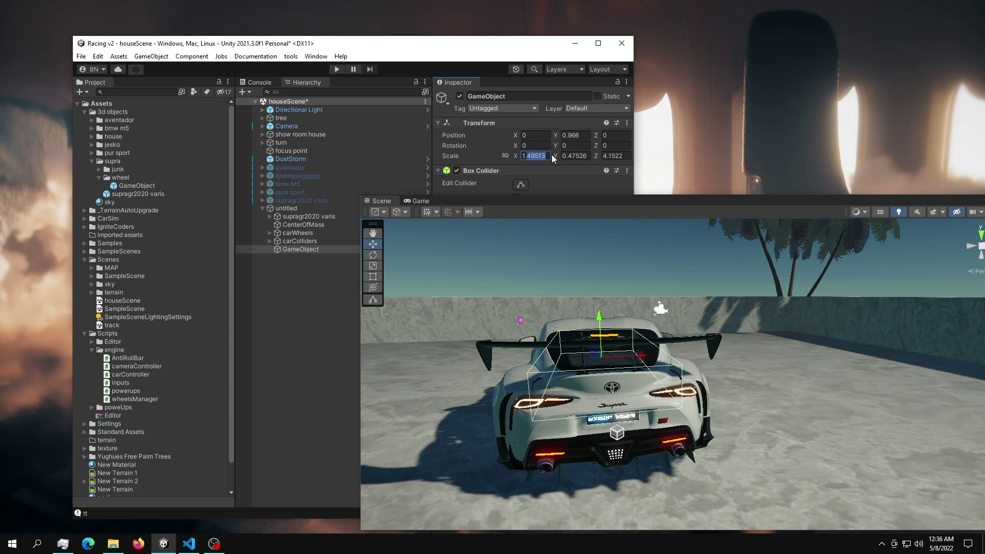
text(1)
key(Tab)
text(1)
key(Tab)
text(1)
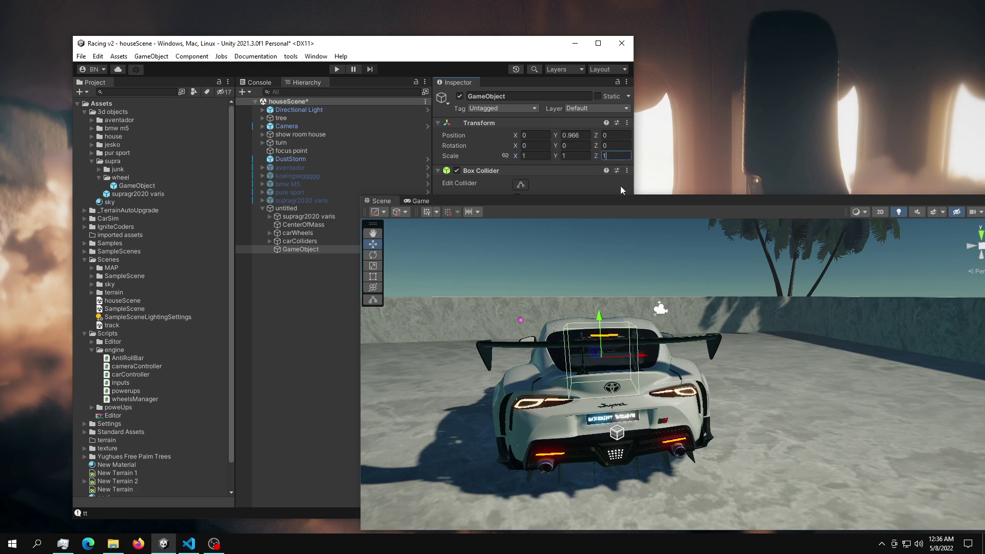
Step: Edit the box collider's bounds directly to stretch the box along the length of the Supra's body
alt+drag(615, 304, 627, 348)
click(522, 188)
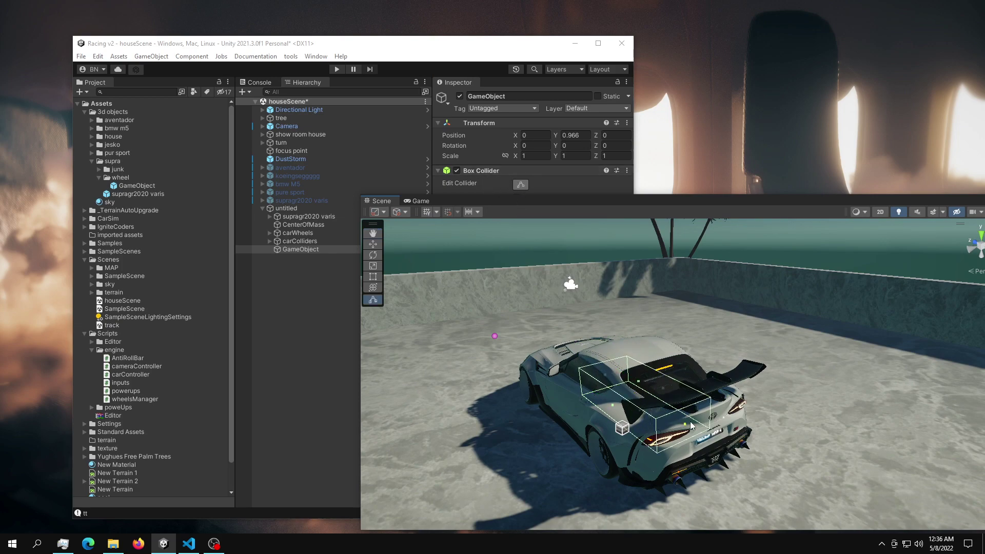
drag(573, 356, 566, 350)
alt+drag(673, 397, 382, 344)
Step: Move the CenterOfMass object to position Y 0.63 and Z -0.49, and clear the selection
click(308, 226)
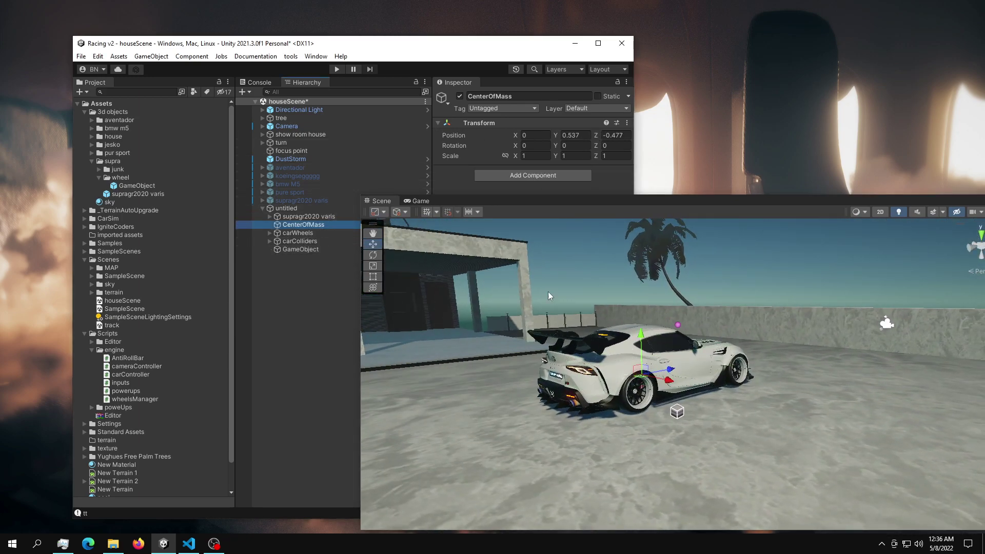
alt+drag(548, 296, 487, 297)
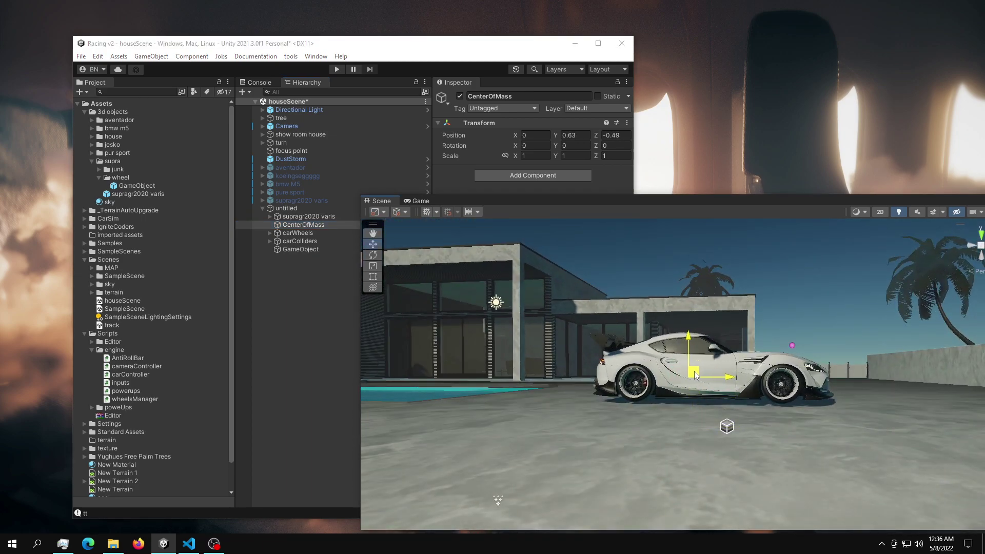
click(297, 305)
Step: Run the house scene in play mode and enlarge the Game view to fill the screen
key(ctrl+p)
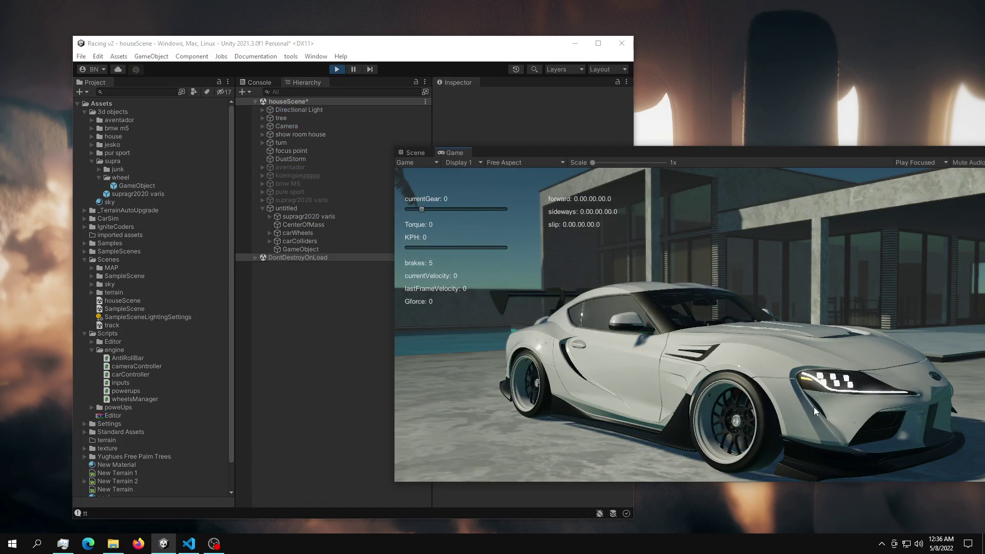
drag(716, 166, 500, 122)
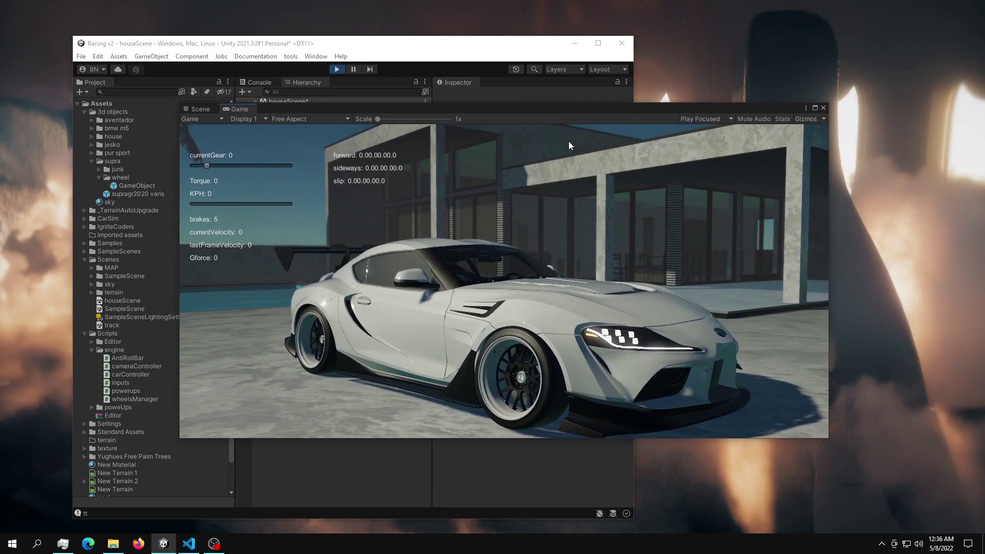
click(814, 108)
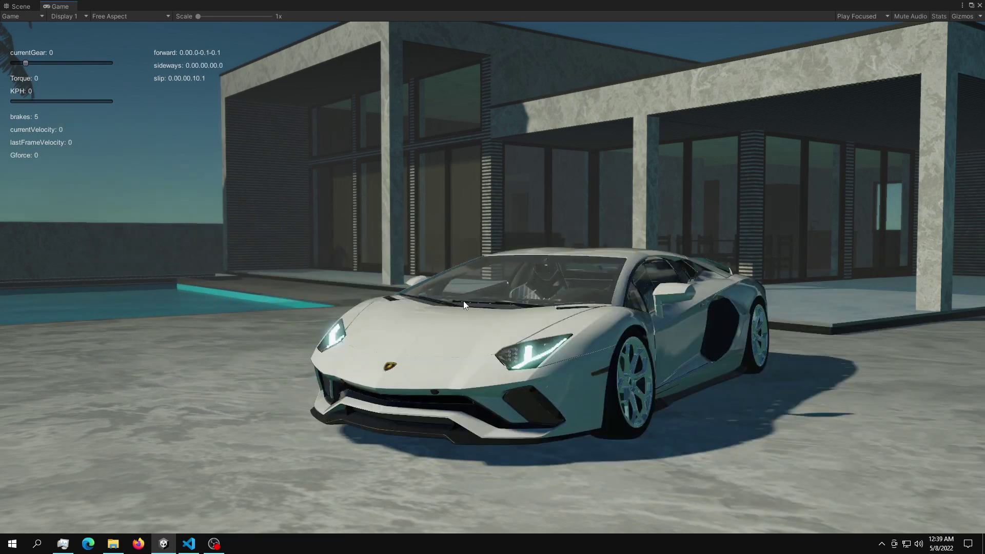
Step: Test the Aventador in play mode by steering both ways and accelerating
key(a)
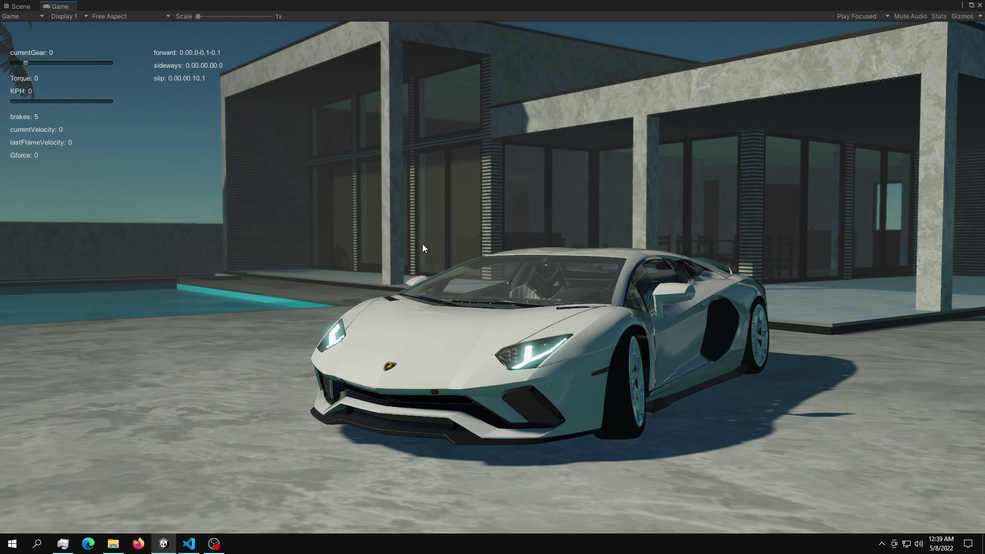
key(d)
key(w)
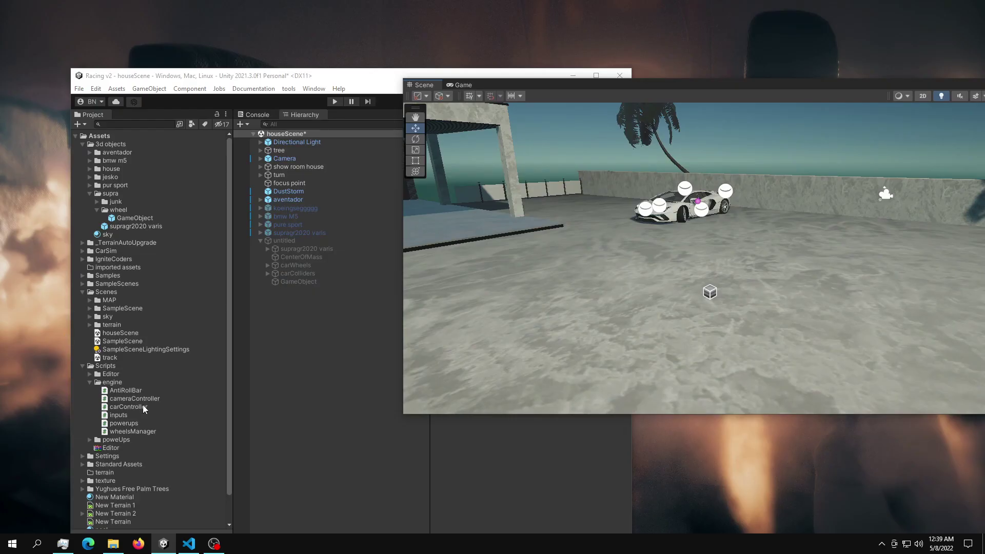
Step: Open the track scene from the project's Scenes folder
scroll(141, 410, down, 1)
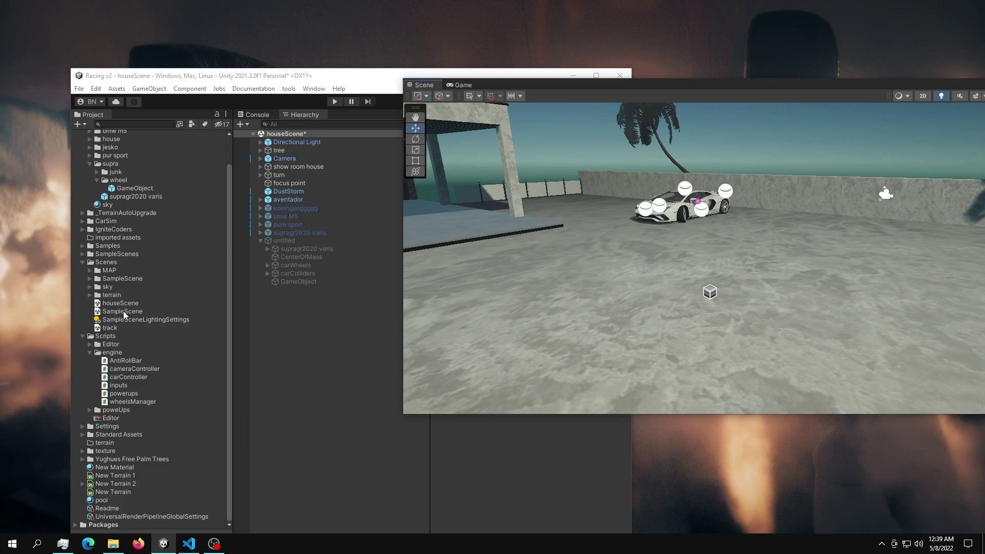
double_click(110, 328)
click(334, 336)
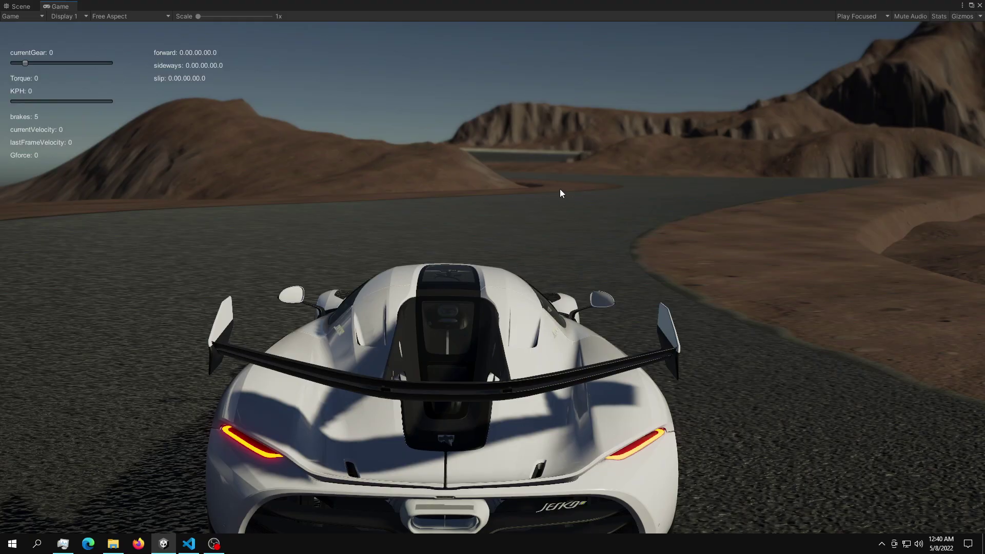
Step: Test-drive the white Jesko on the track, accelerating and steering both ways through the bend
key(w)
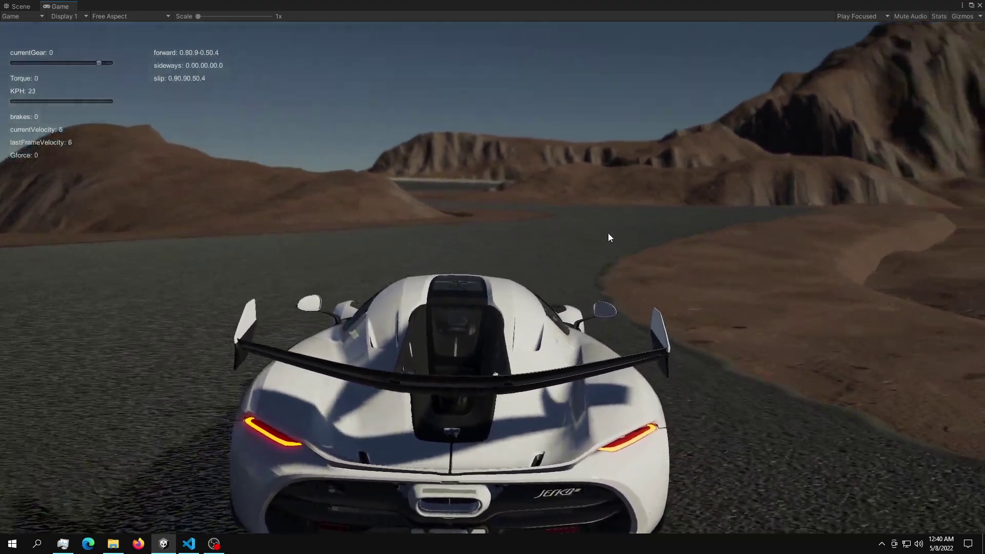
key(d)
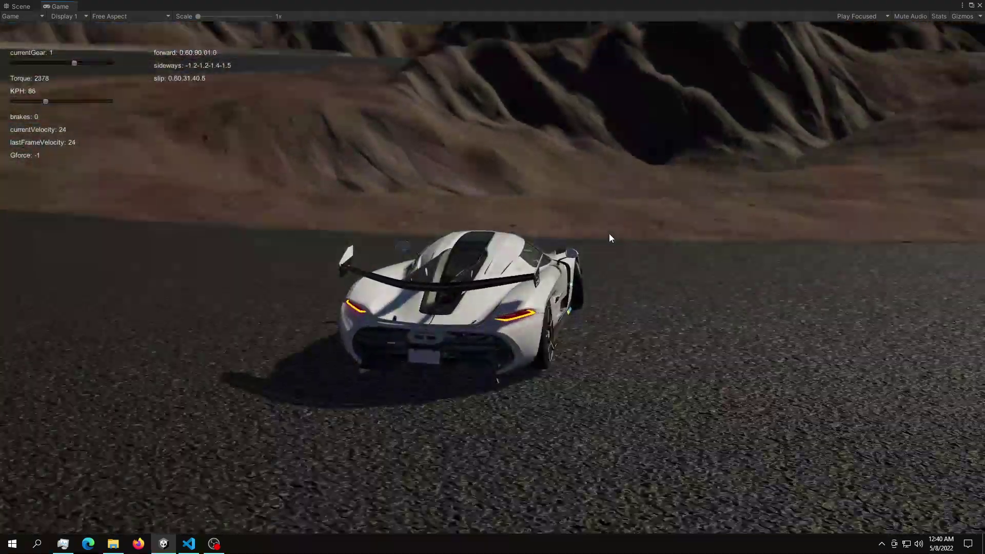
key(a)
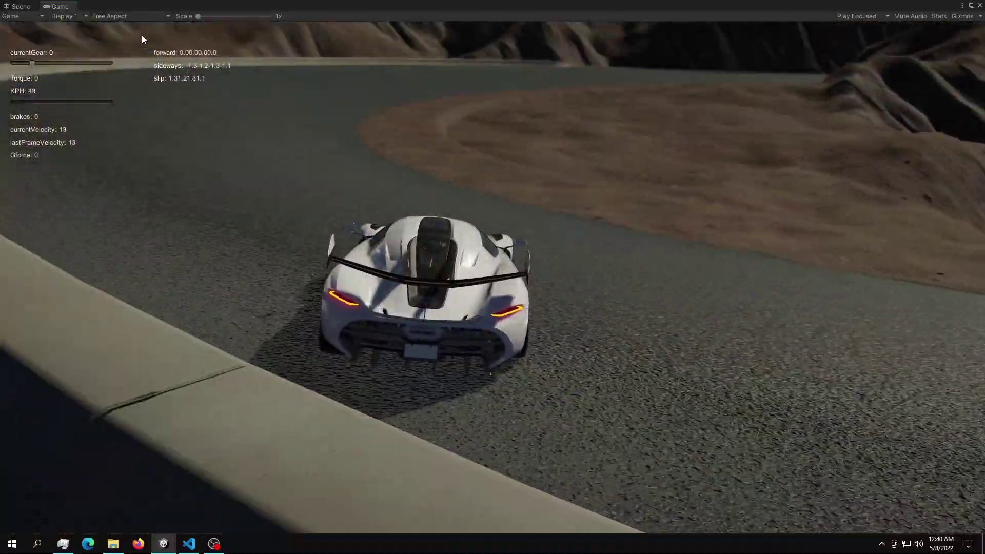
Step: Set the Game view resolution to 4K UHD (3840x2160) and show the rendering statistics
click(140, 16)
click(138, 104)
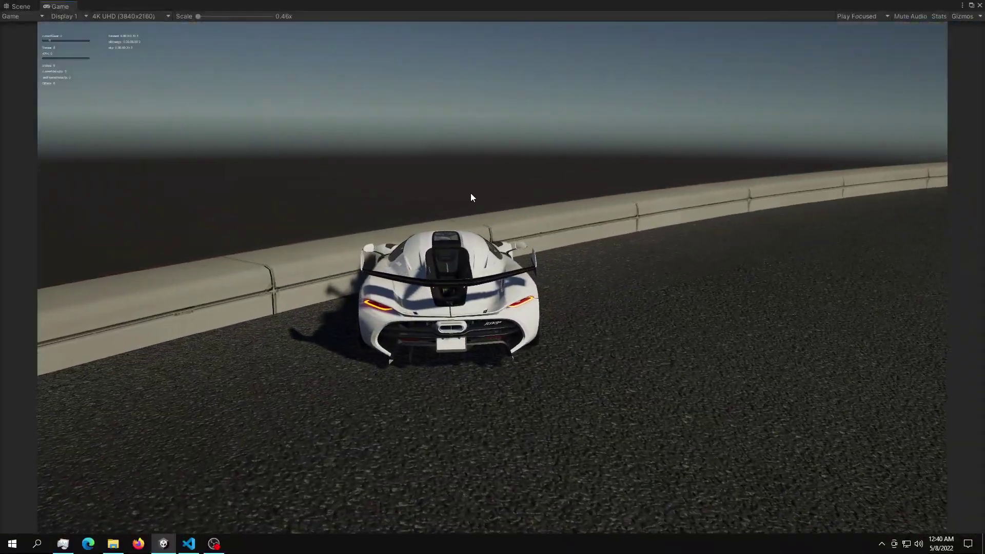
click(938, 16)
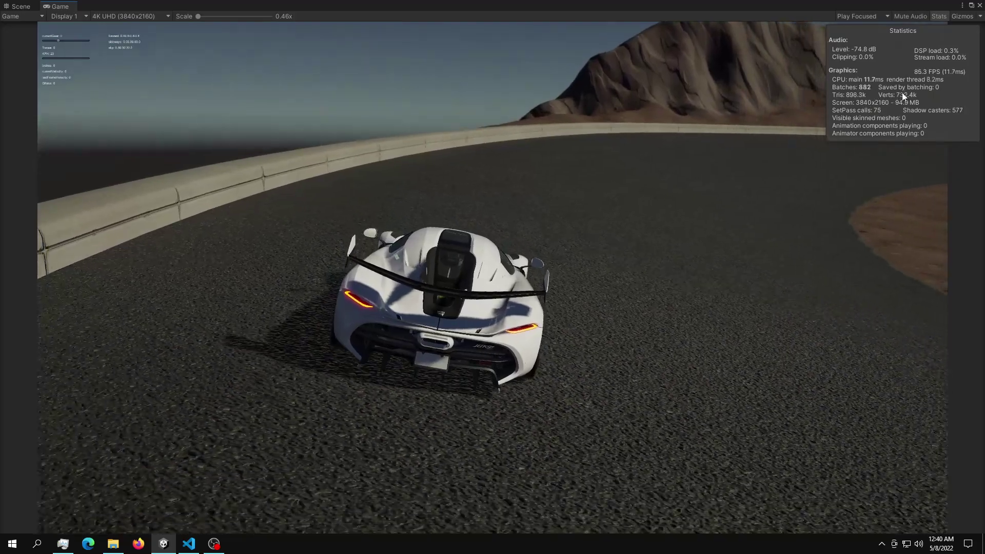
Step: Drive the Jesko around the next bend with the statistics displayed, and stop play mode
key(w)
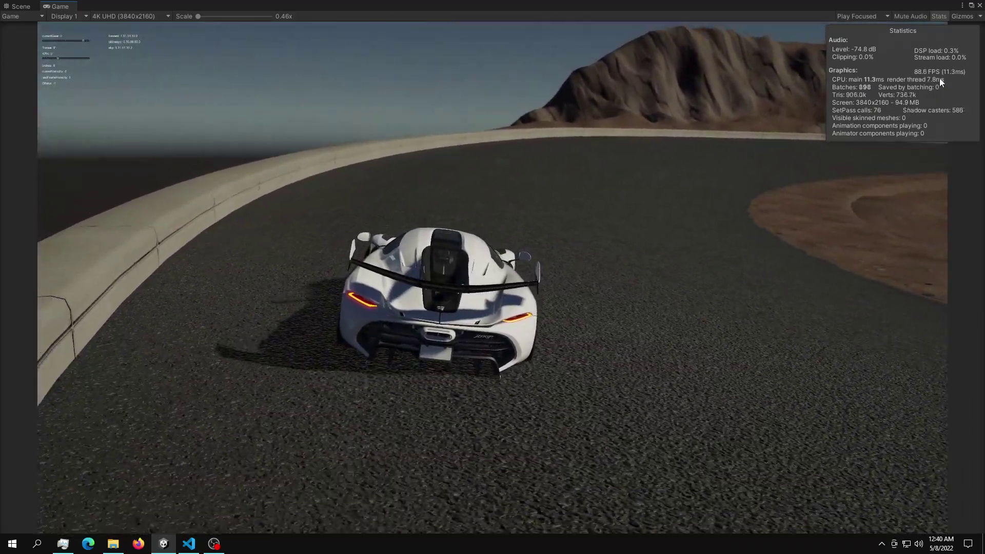
key(d)
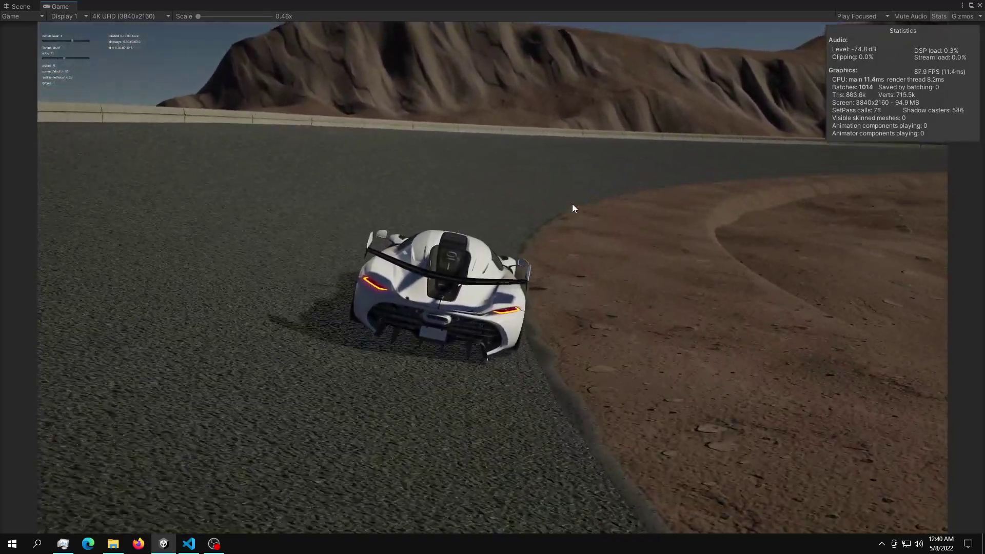
key(ctrl+p)
Step: Examine the Jesko on the dirt terrain from different angles in the Scene view
alt+drag(605, 282, 464, 264)
alt+drag(333, 226, 430, 221)
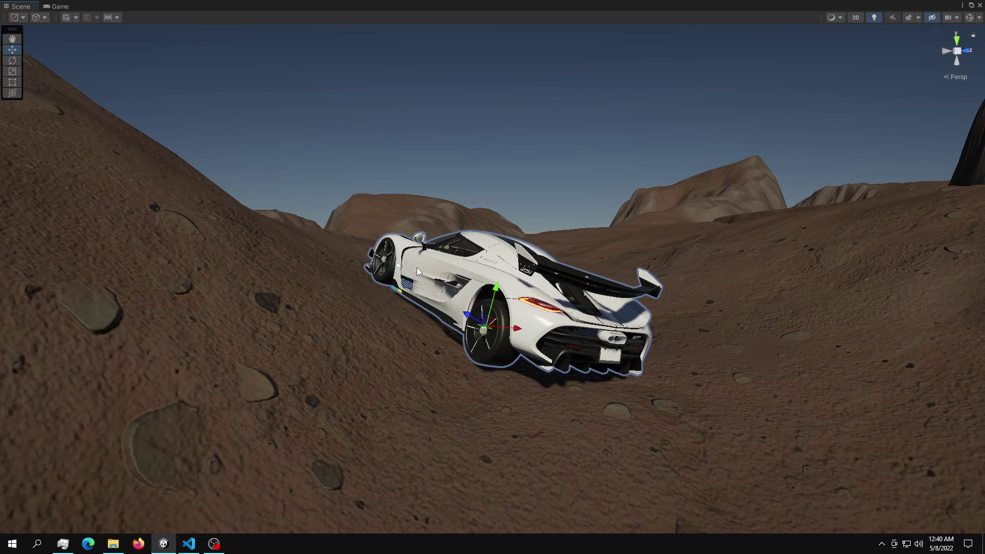
alt+drag(418, 272, 272, 177)
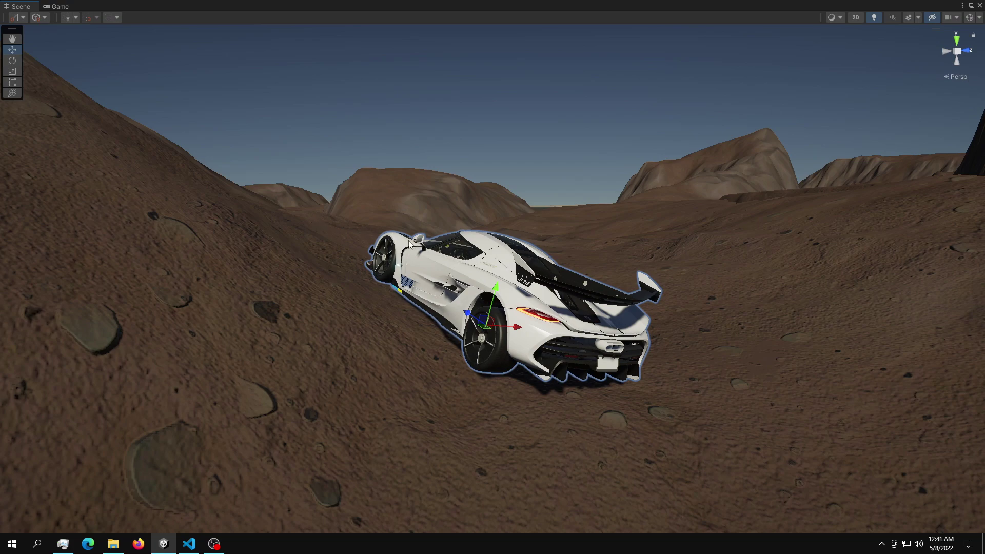